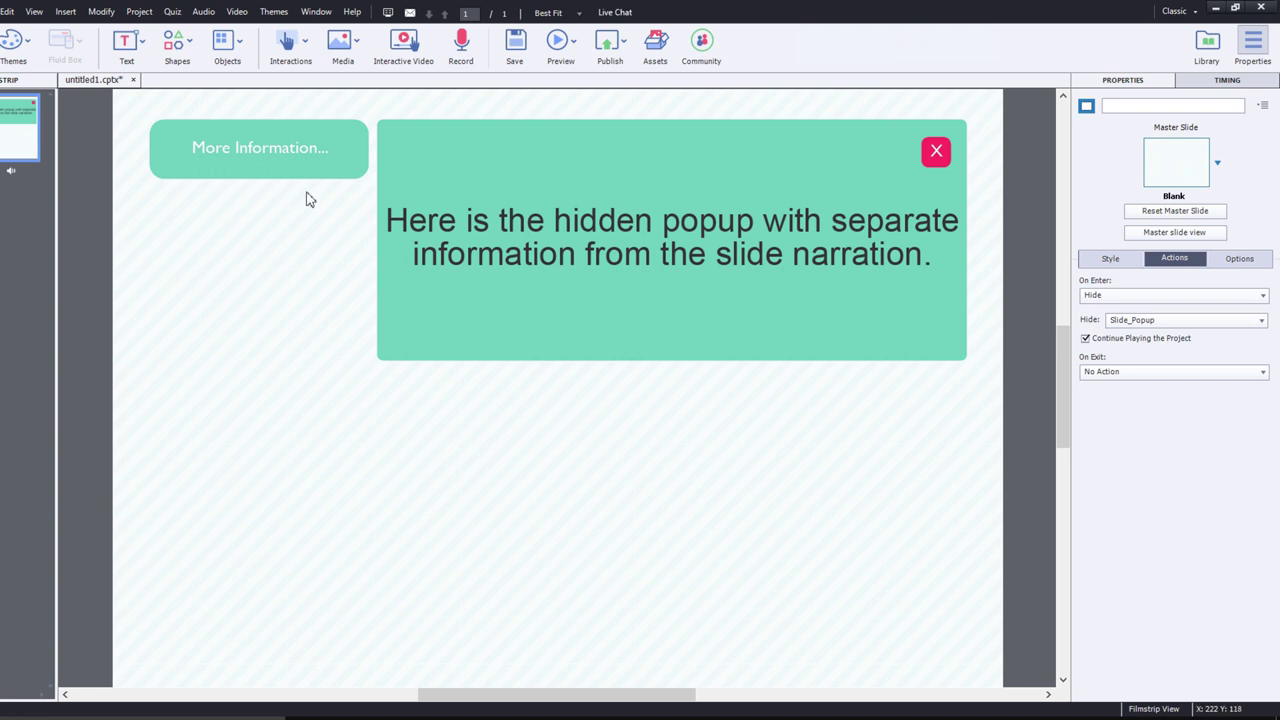
# Step: Examine the properties of the More Information button, the hidden popup group and its close button on the slide
pyautogui.click(257, 167)
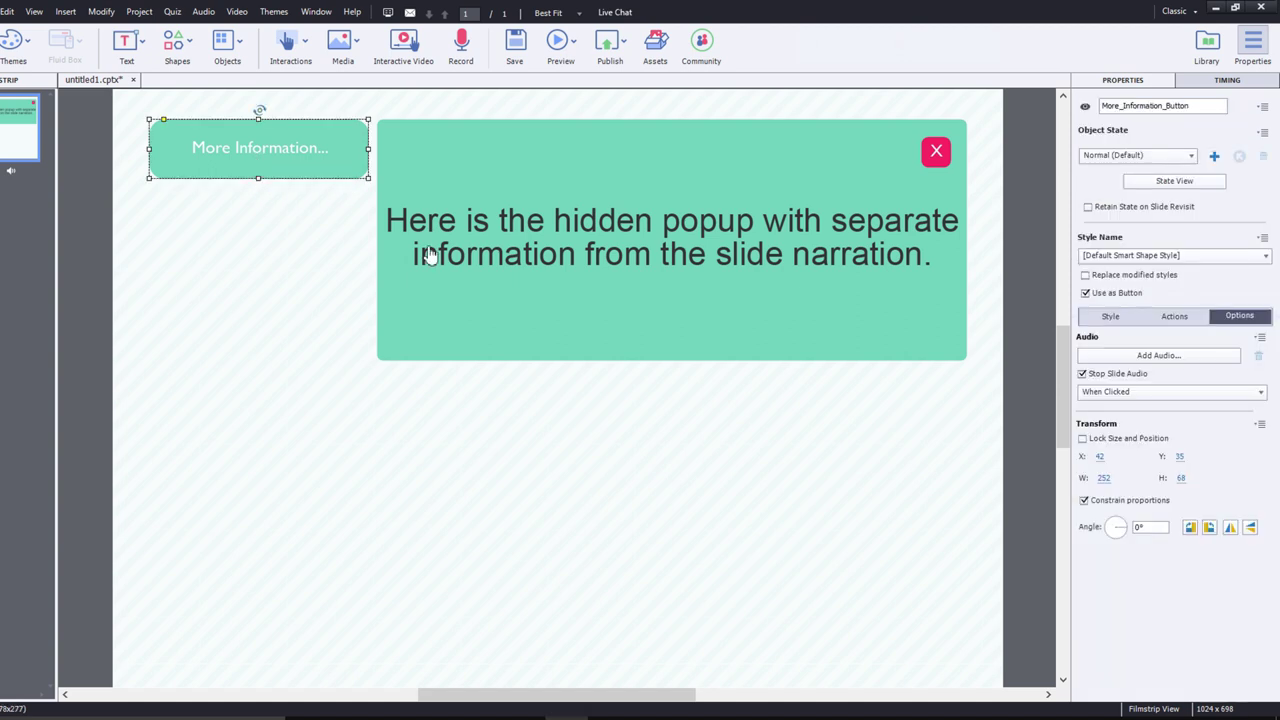
pyautogui.click(738, 185)
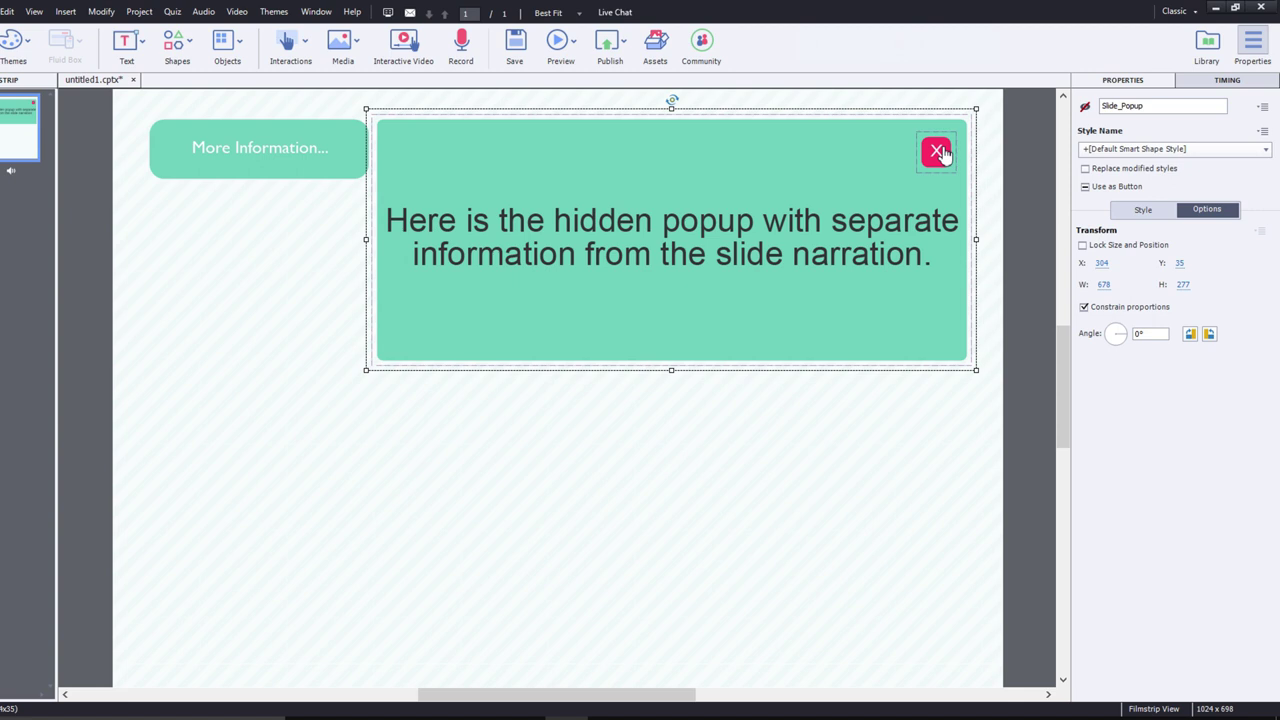
pyautogui.click(932, 153)
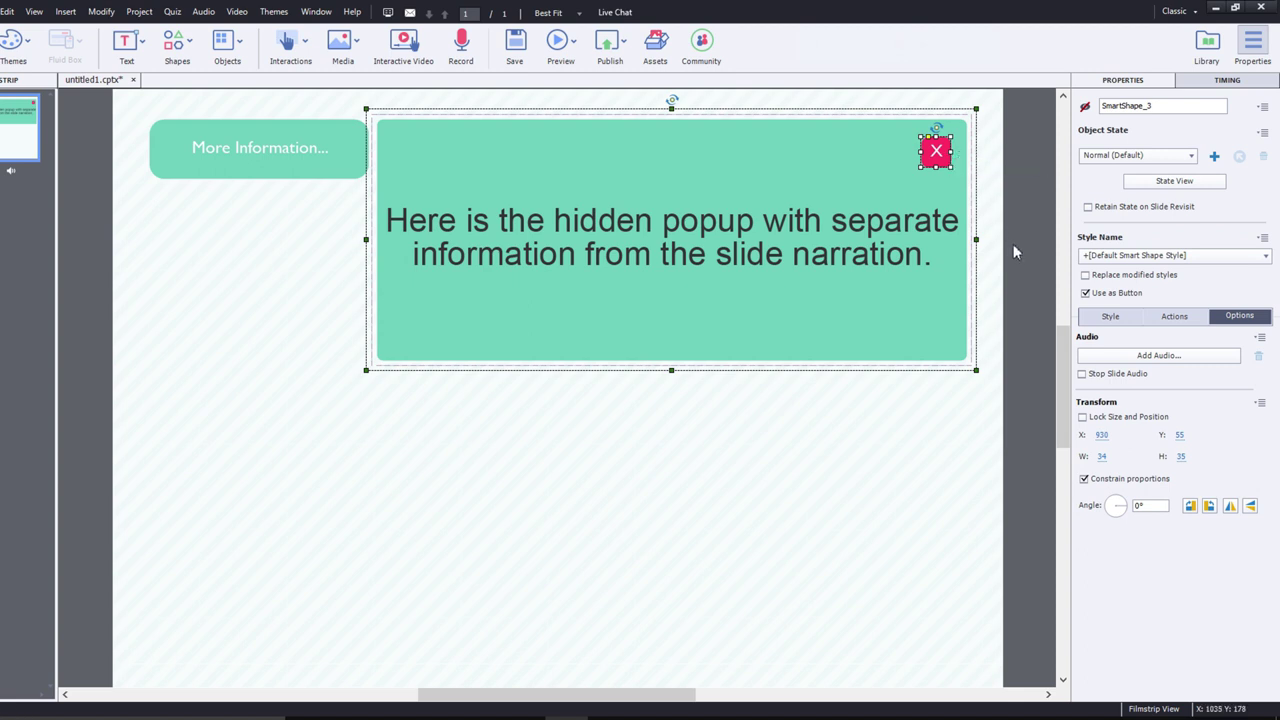
pyautogui.click(1013, 244)
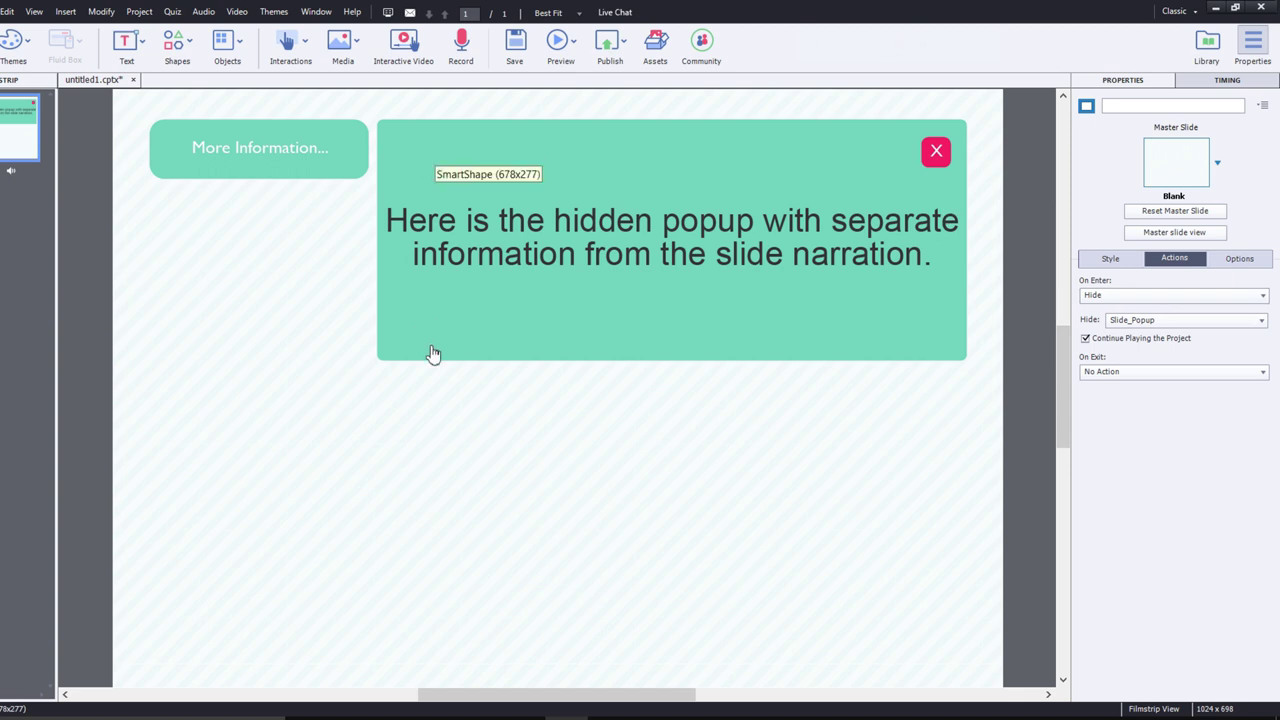
pyautogui.click(796, 330)
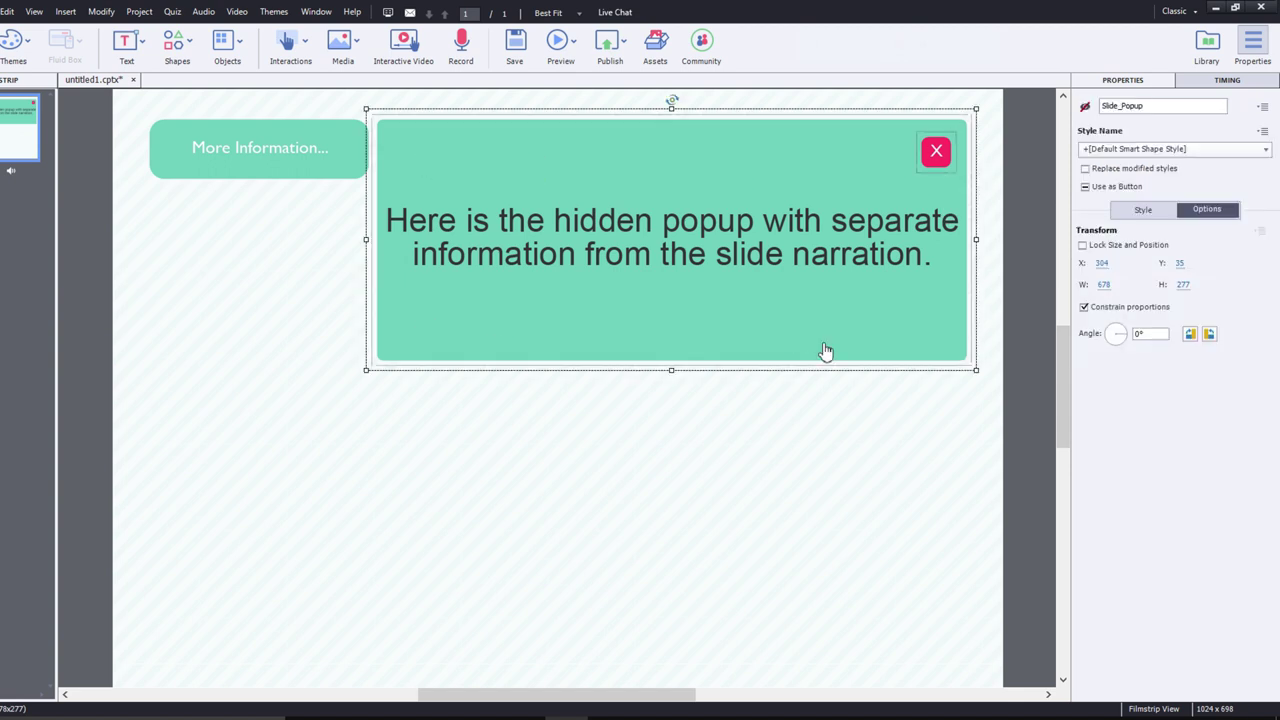
pyautogui.click(1021, 220)
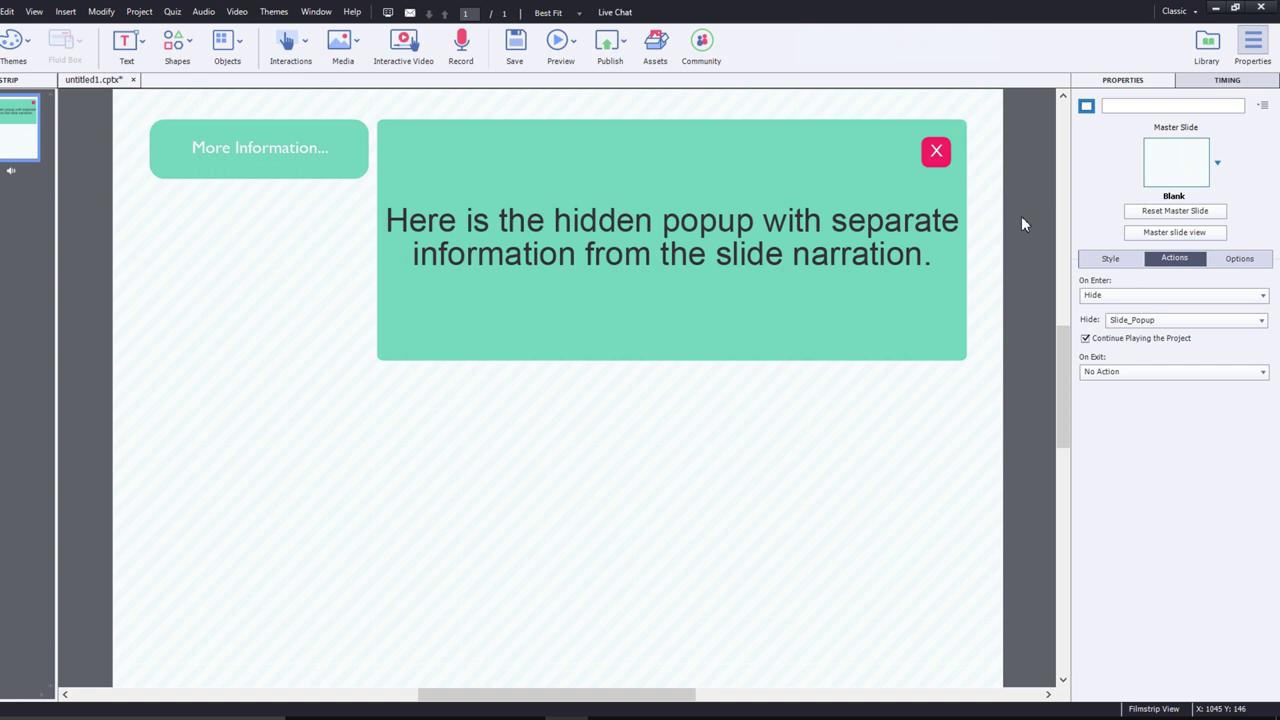
pyautogui.click(898, 178)
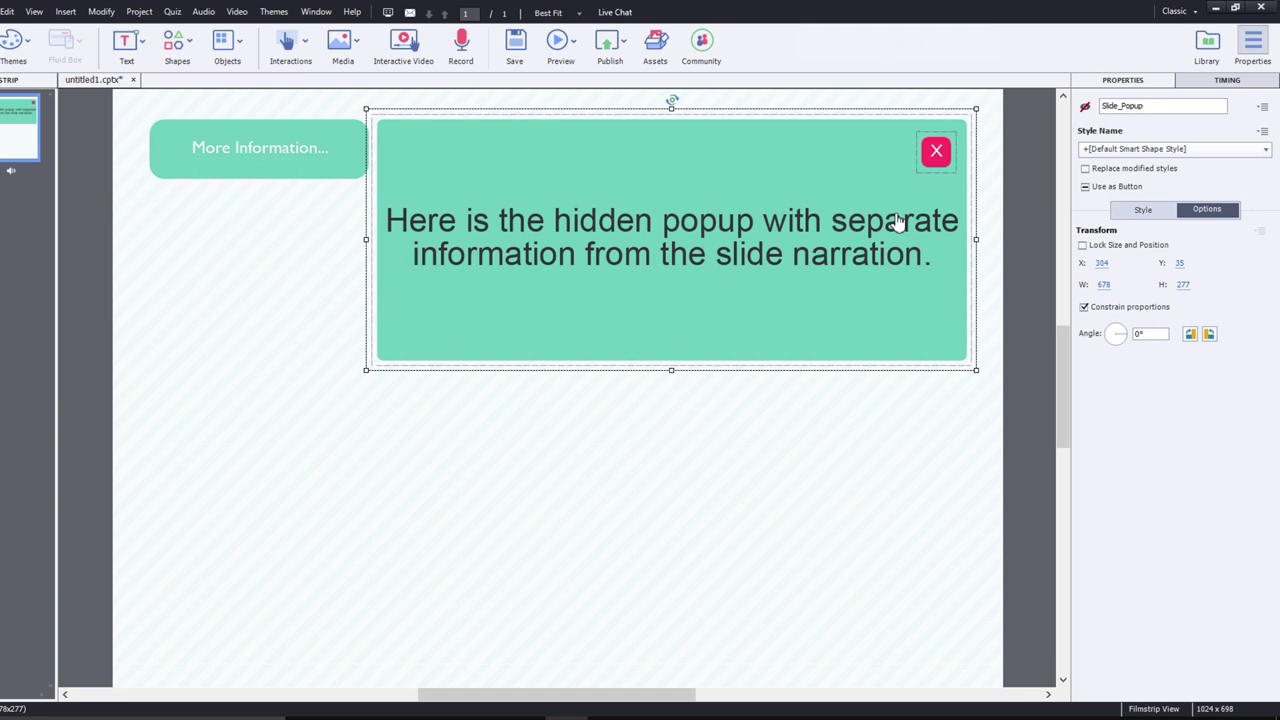
pyautogui.click(276, 264)
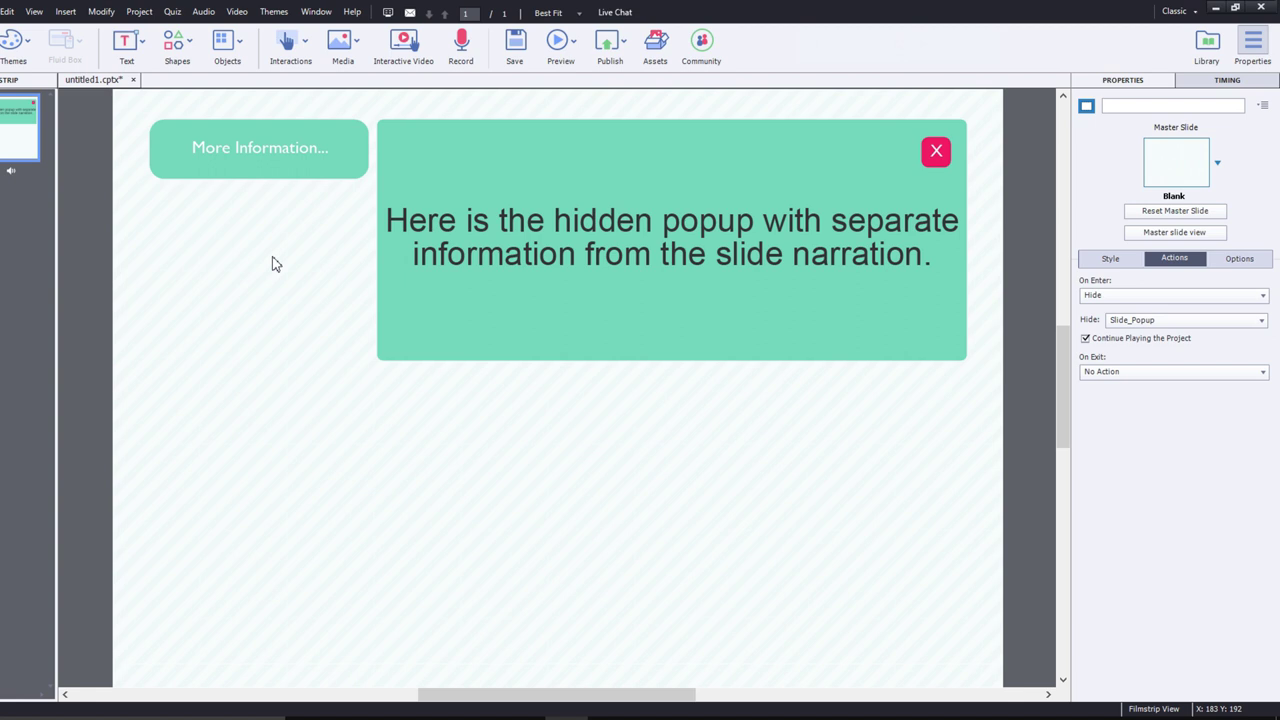
# Step: Preview the two audio files stored in the project library, Easy_Sun... and Sombrero..., one after the other
pyautogui.click(1216, 42)
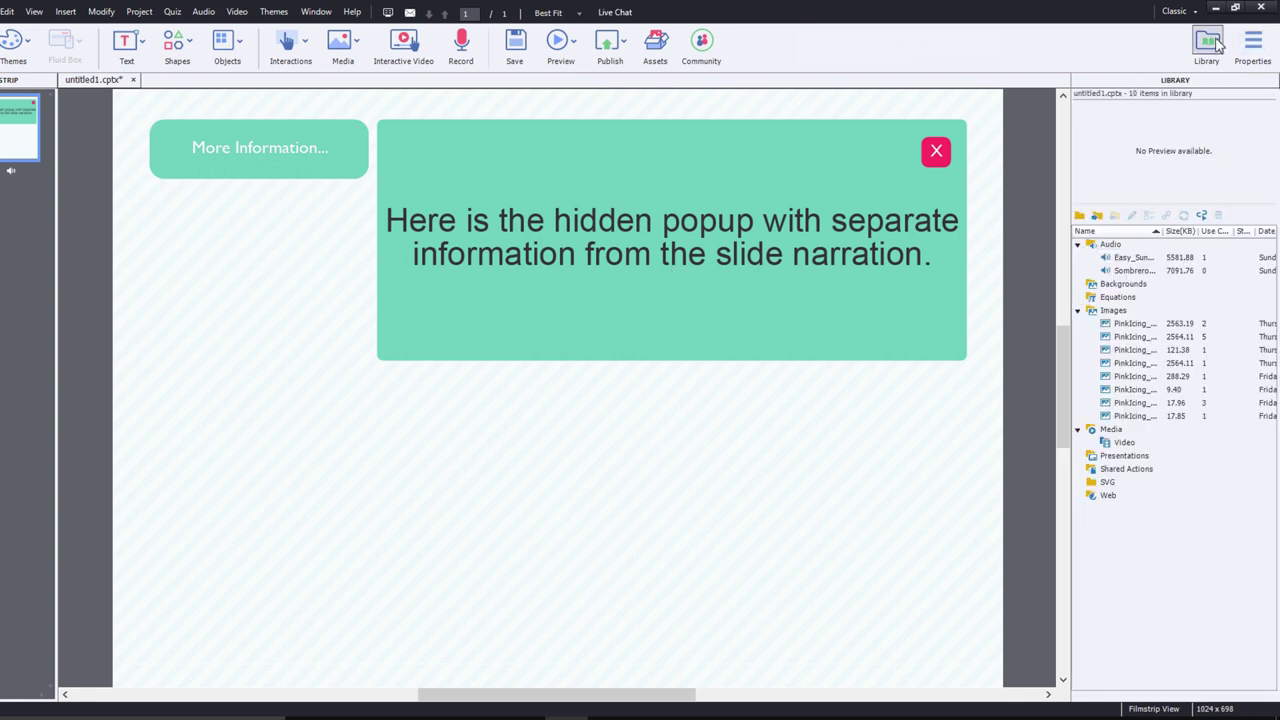
pyautogui.click(1136, 258)
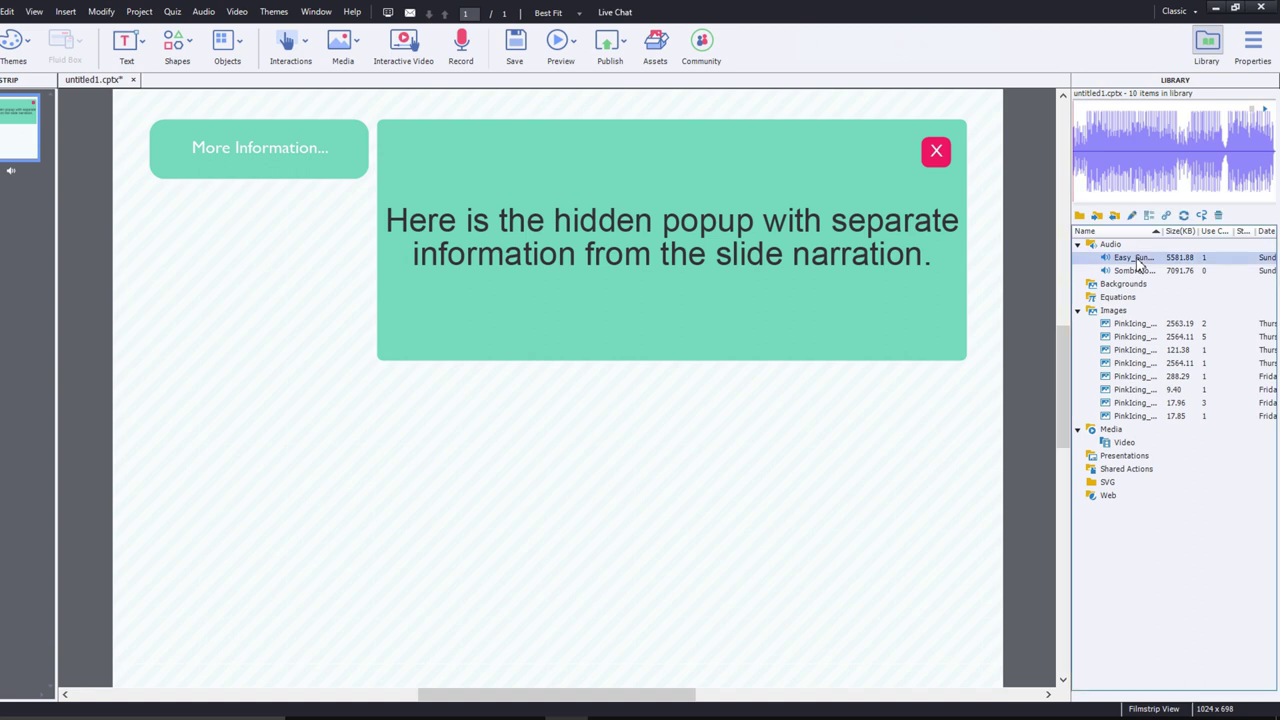
pyautogui.click(1266, 114)
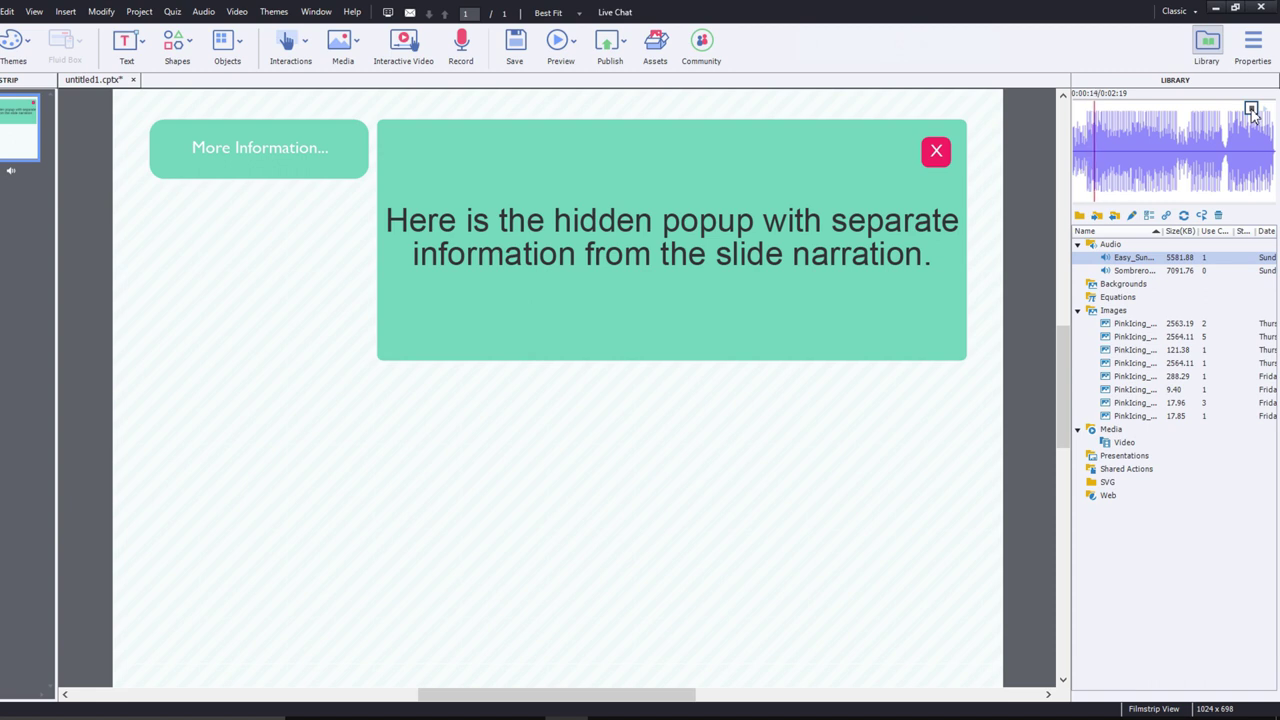
pyautogui.click(1251, 108)
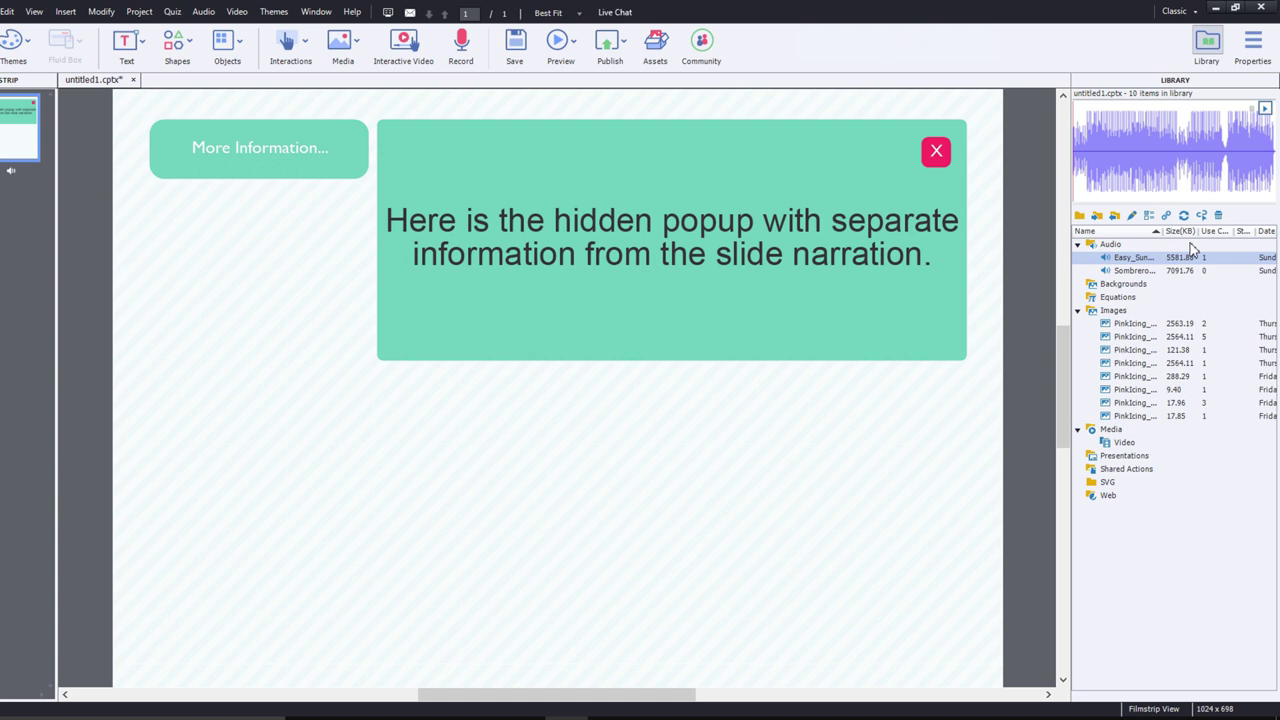
pyautogui.click(1140, 271)
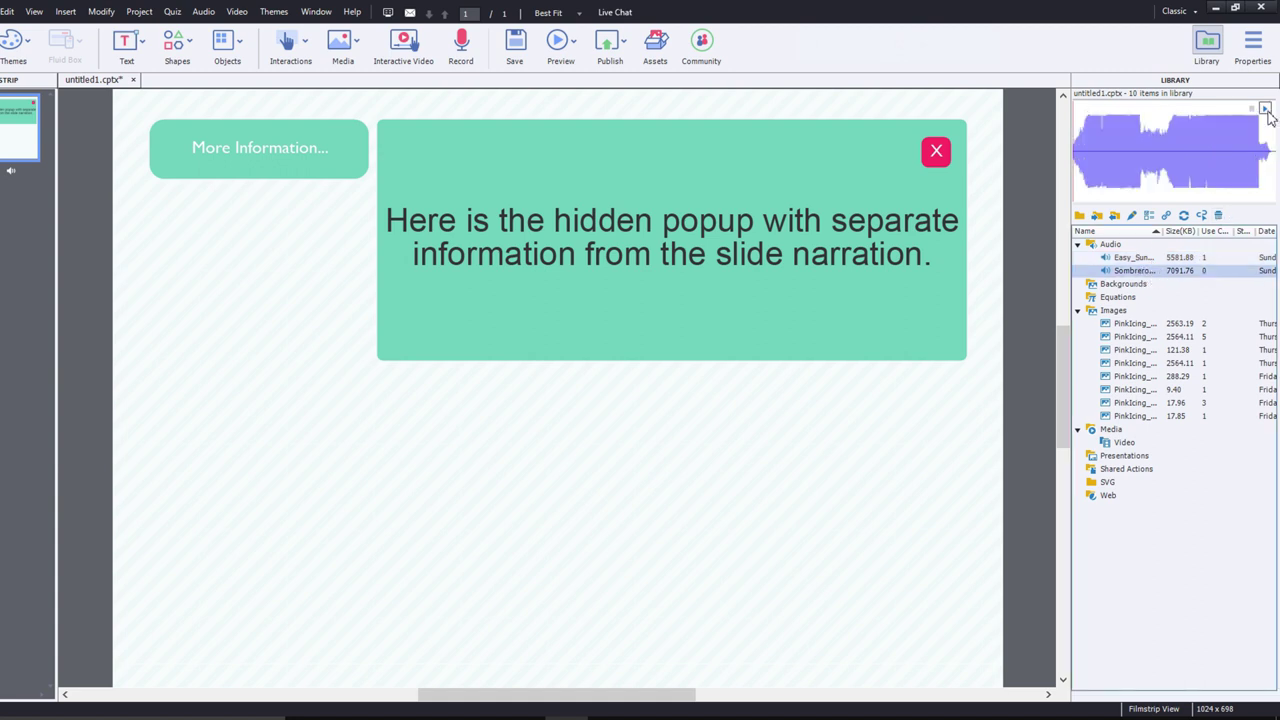
pyautogui.click(1266, 110)
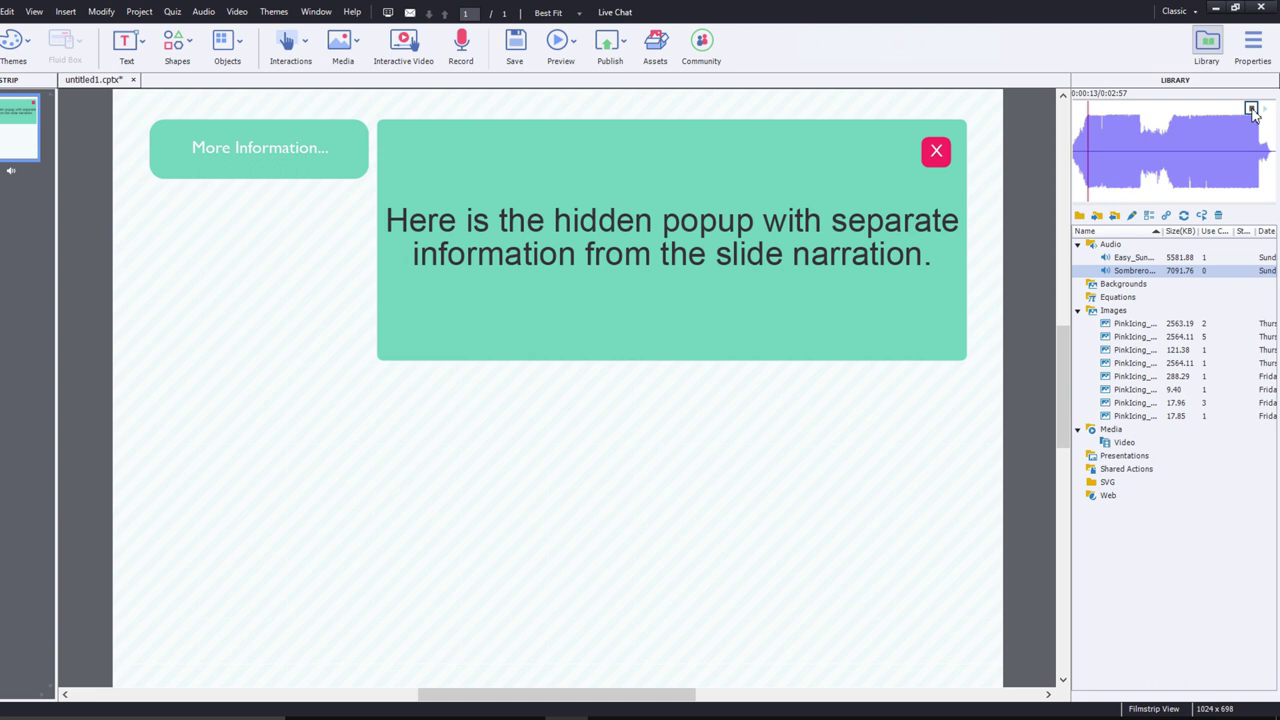
pyautogui.click(1252, 110)
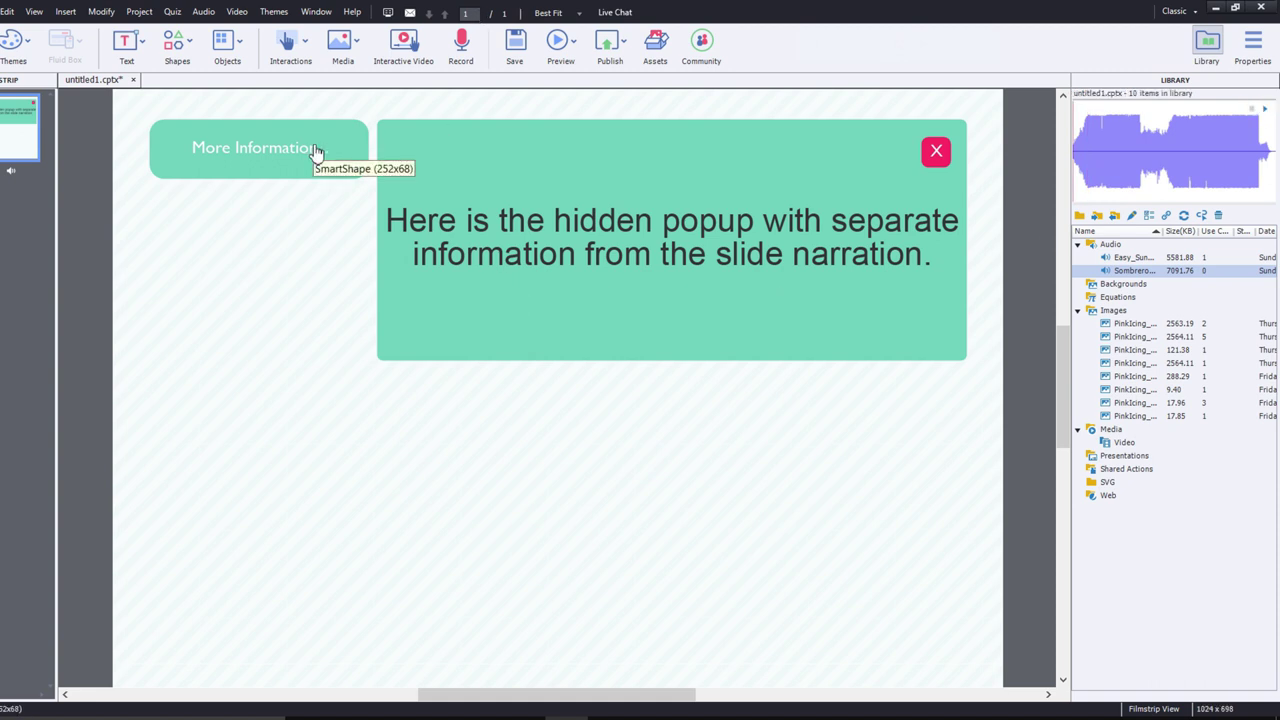
# Step: Set the Stop Slide Audio option of the More Information button to When Clicked
pyautogui.click(255, 156)
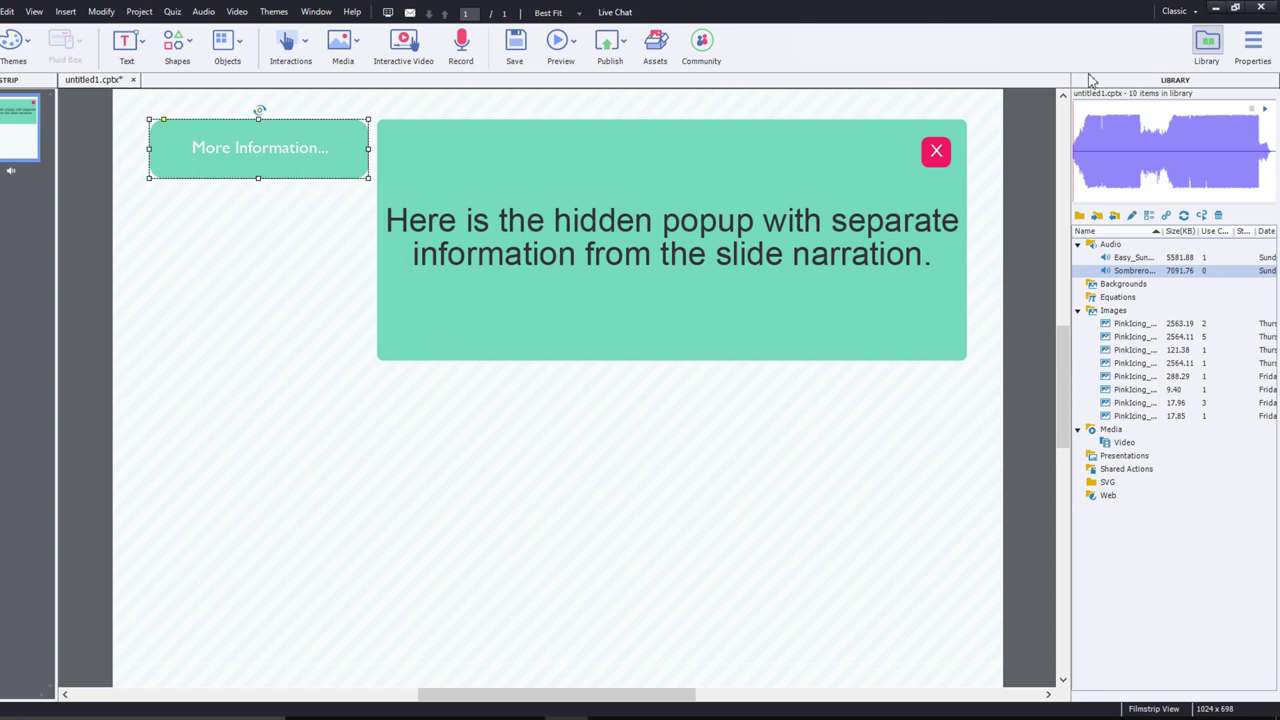
pyautogui.click(1256, 48)
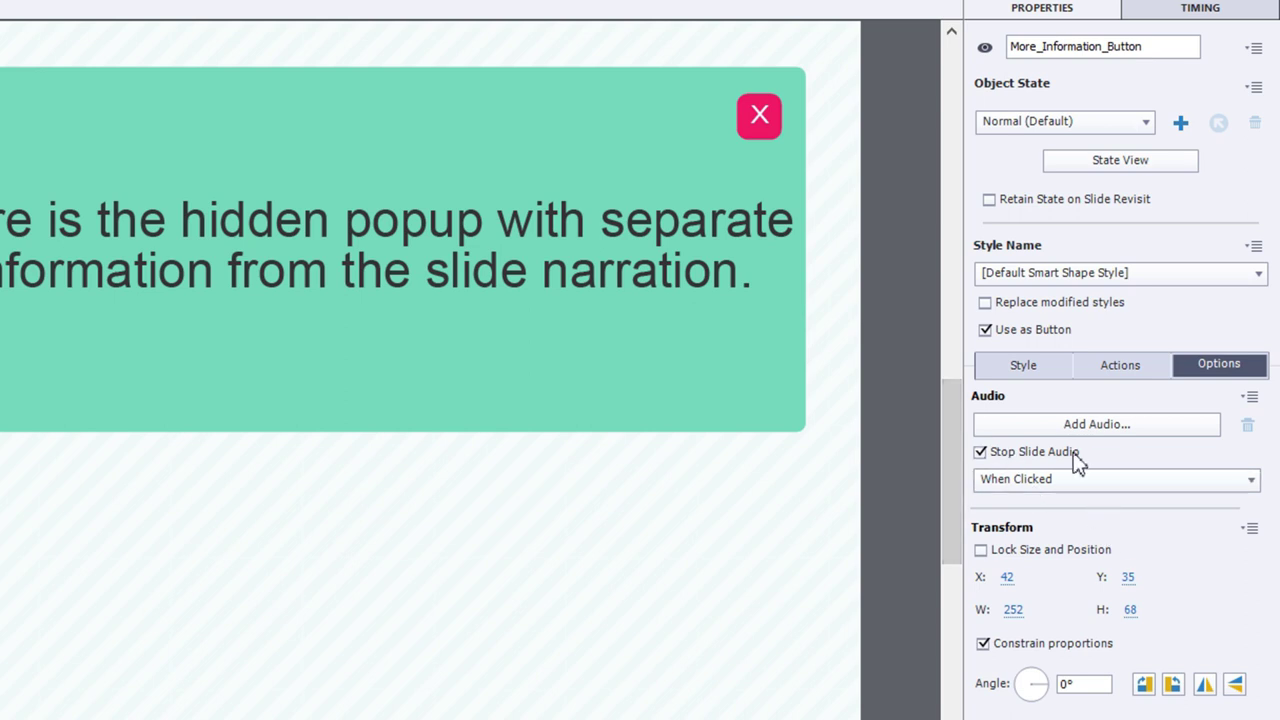
pyautogui.click(1068, 480)
pyautogui.click(1066, 503)
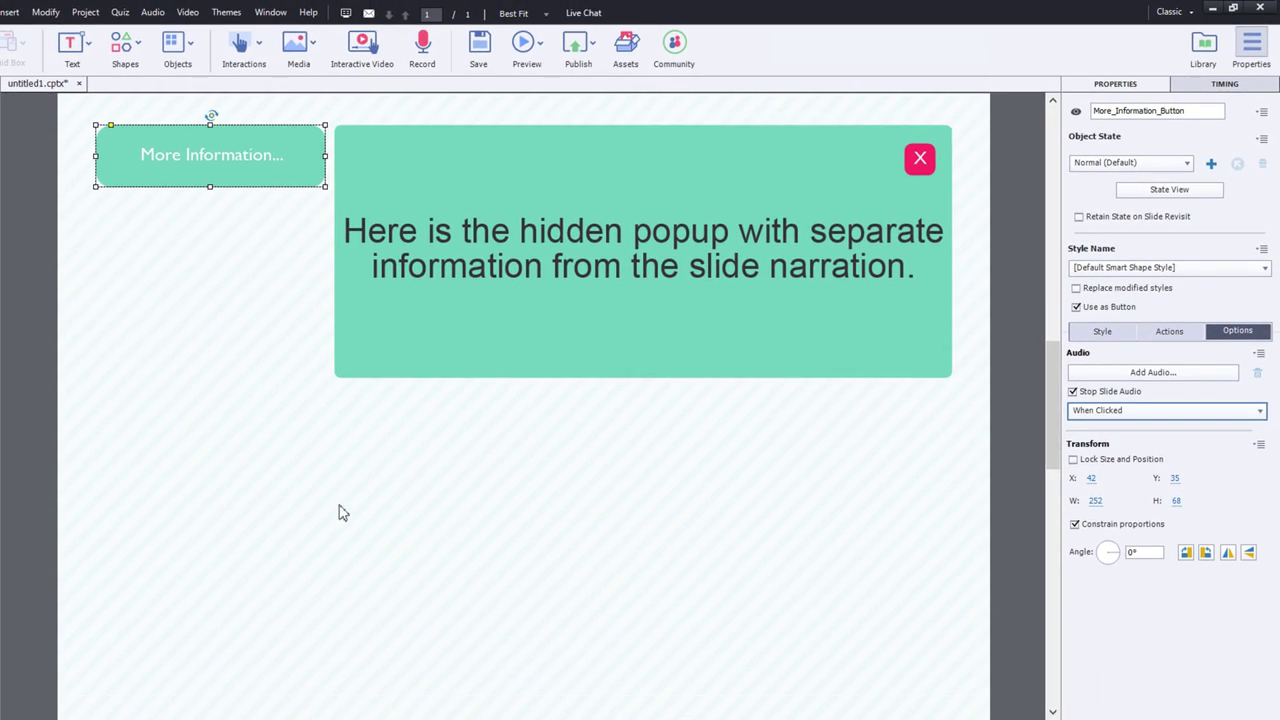
# Step: Set the More Information button's success action to Execute Advanced Actions and start a new advanced action named More_Information
pyautogui.click(1170, 335)
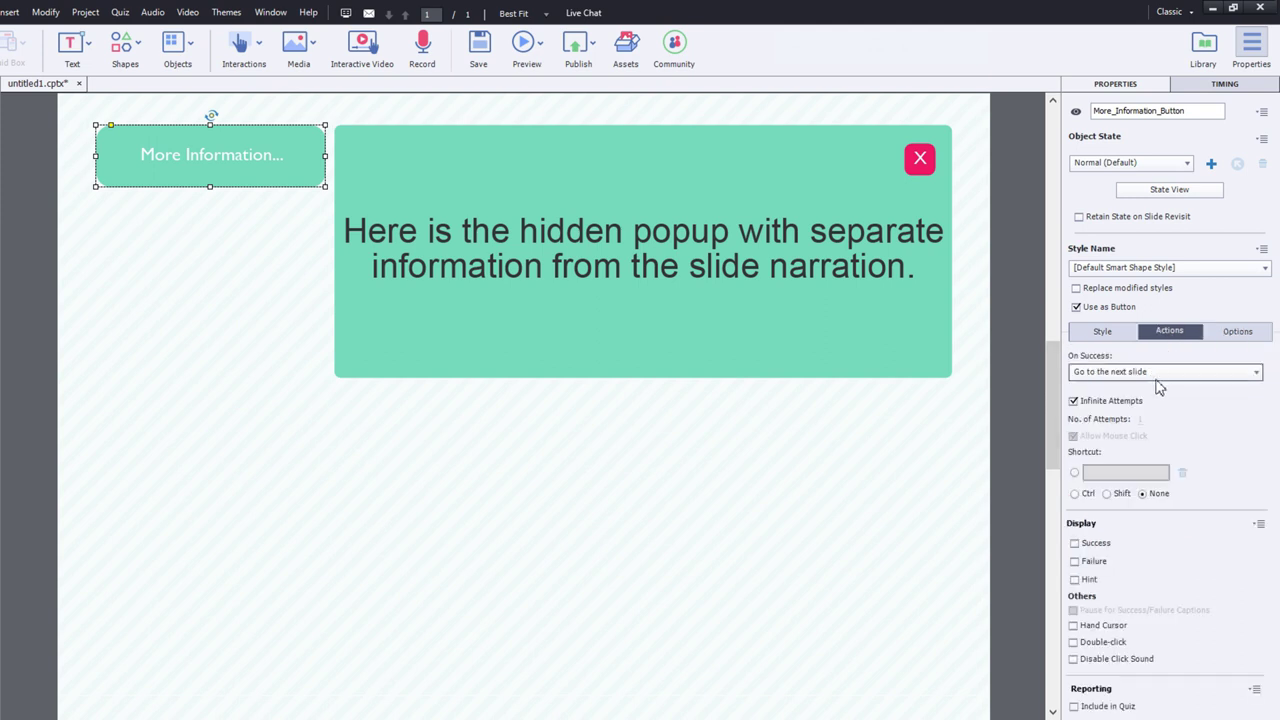
pyautogui.click(1151, 372)
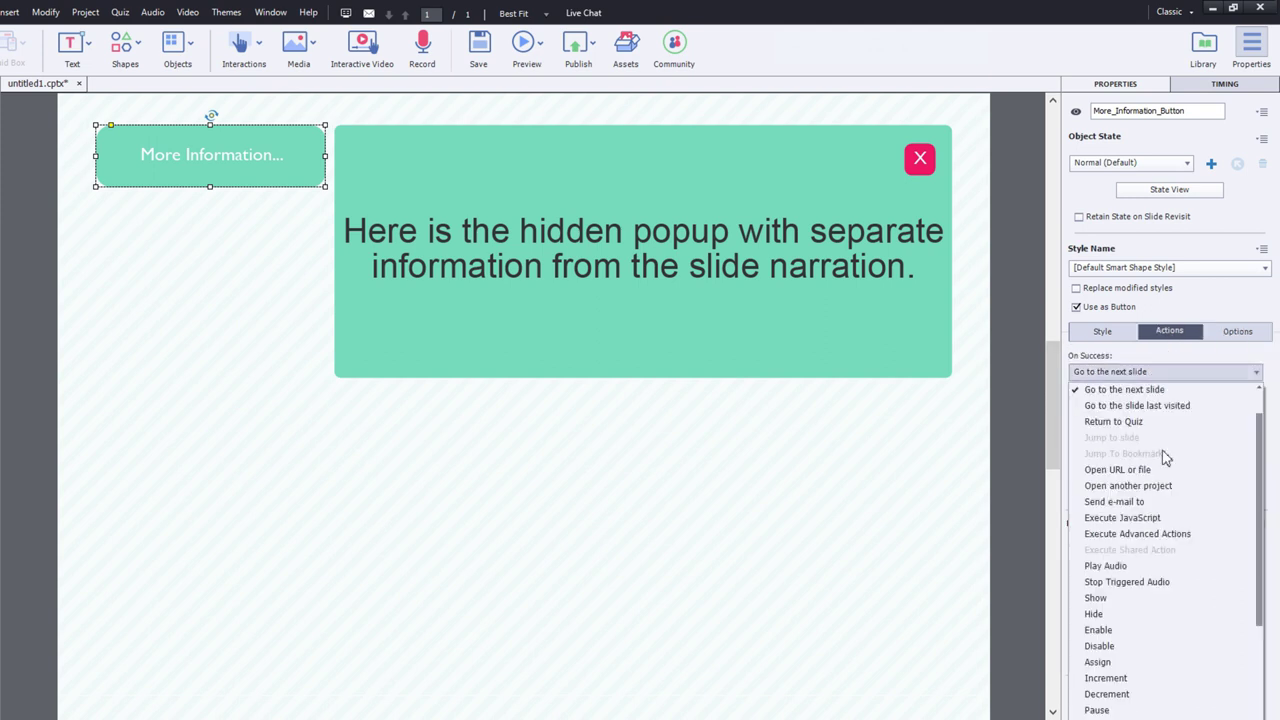
pyautogui.click(1168, 533)
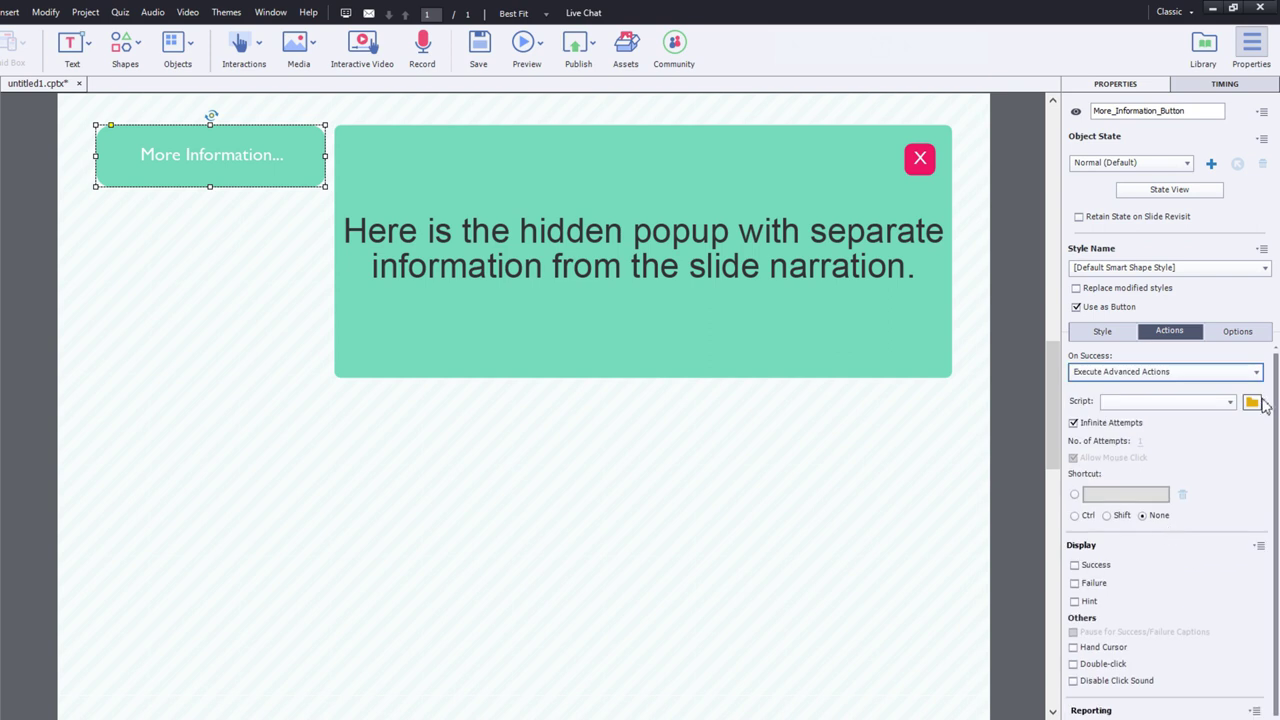
pyautogui.click(1252, 403)
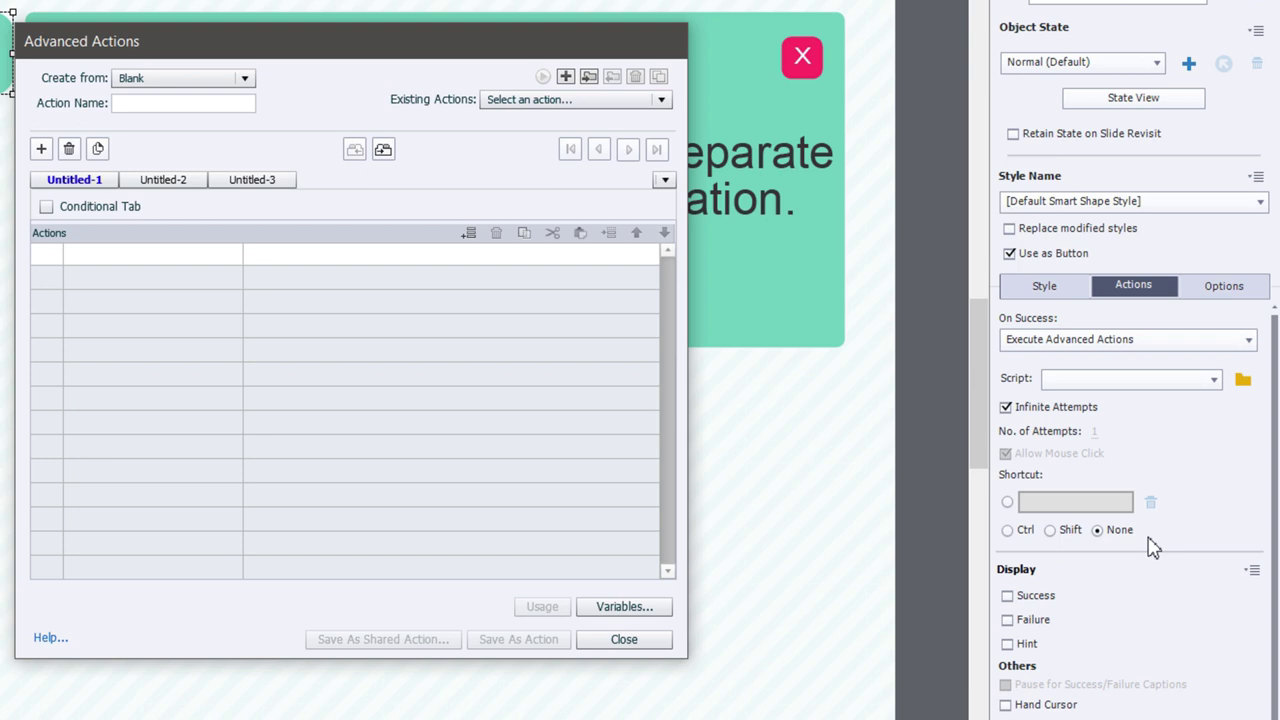
pyautogui.click(157, 105)
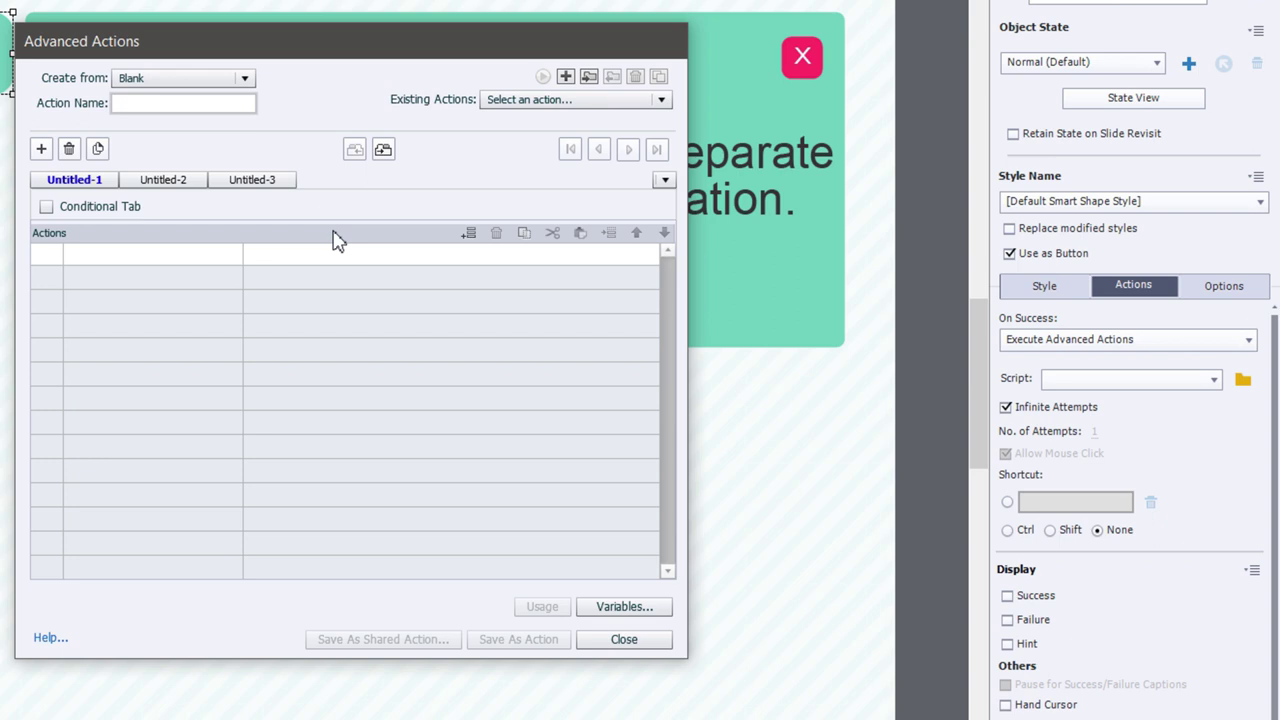
pyautogui.write('Mor')
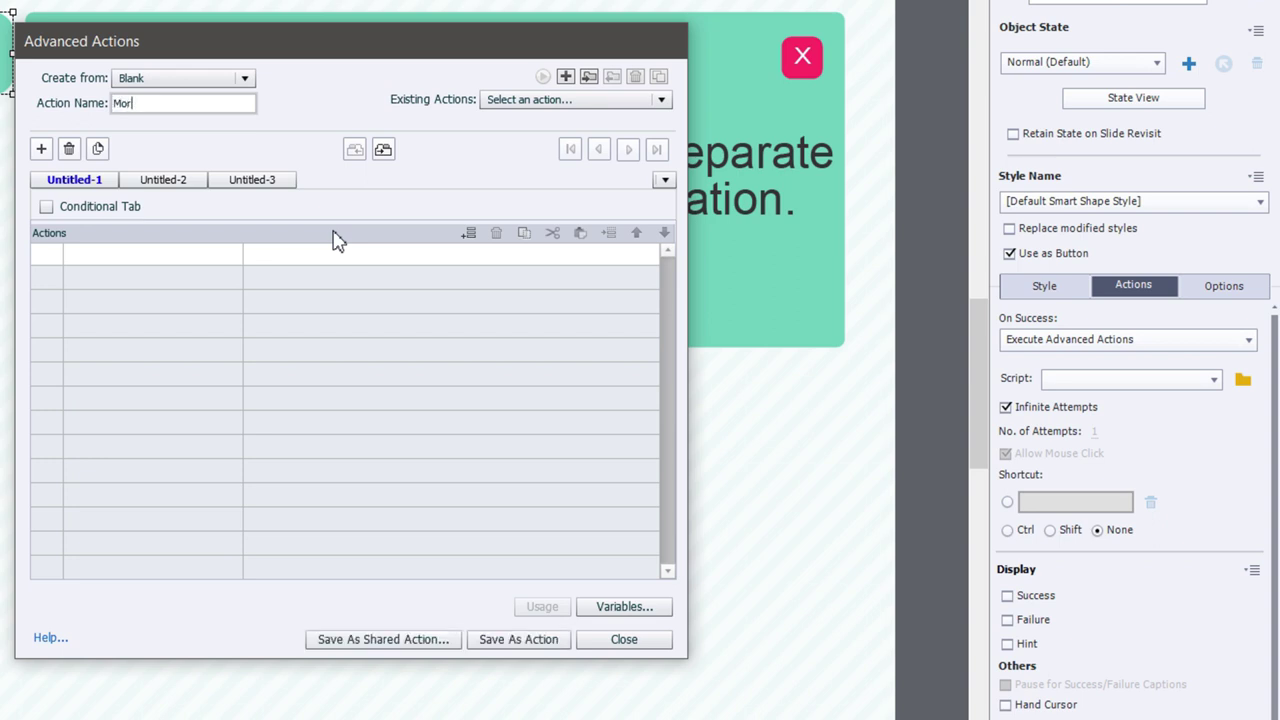
pyautogui.write('e_Information')
# Step: Add an Assign command to the More_Information action that sets the variable temporary_storage to the variable cpInfoCurrentFrame
pyautogui.doubleClick(100, 256)
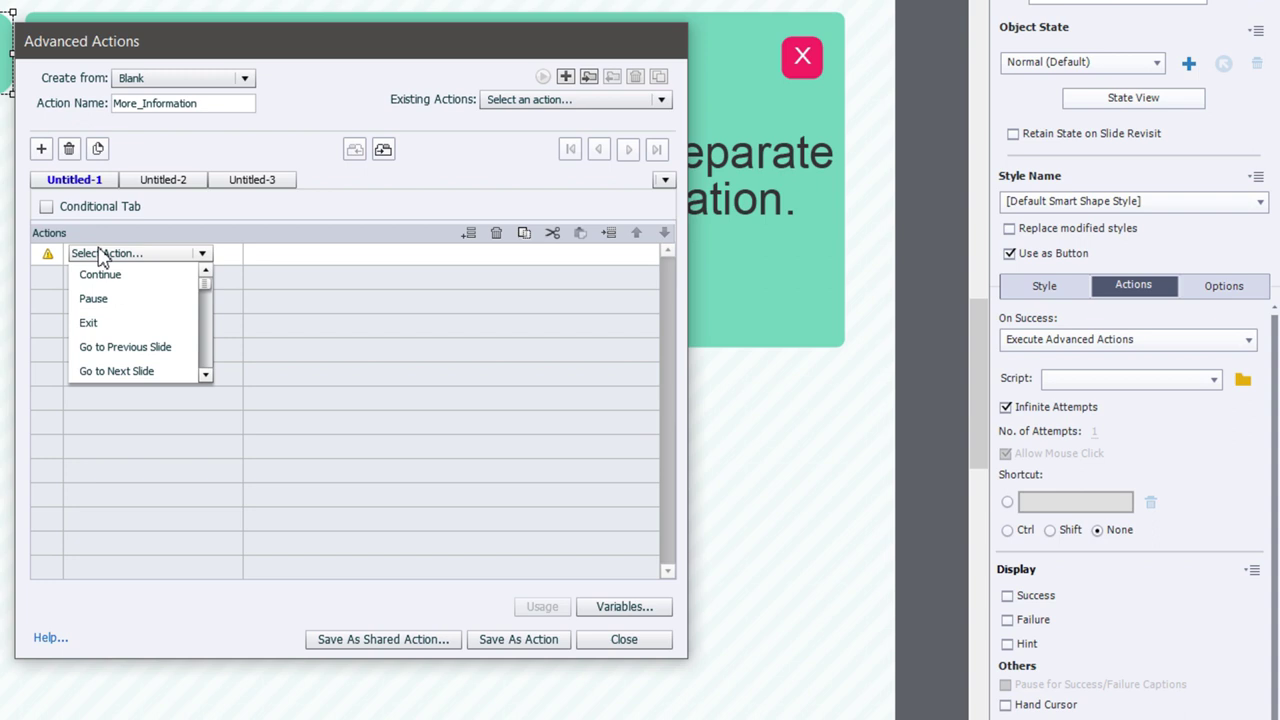
pyautogui.scroll(-3, 105, 300)
pyautogui.click(100, 274)
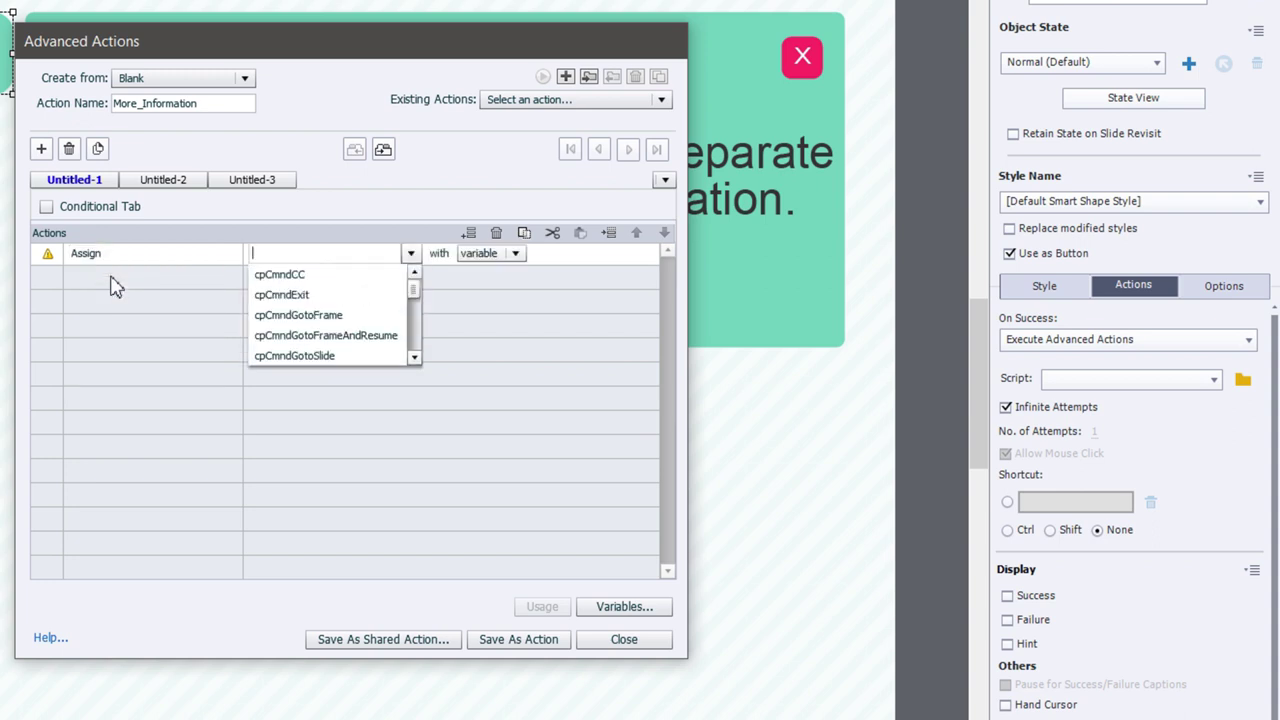
pyautogui.write('tempo')
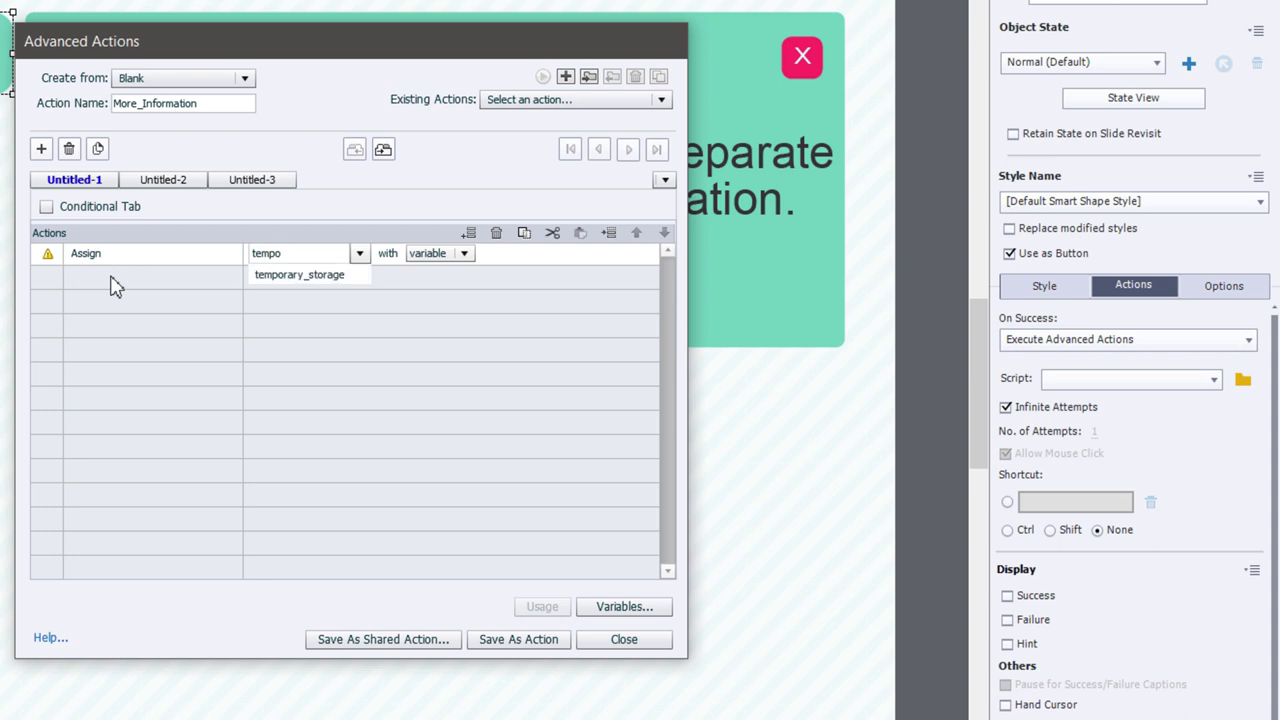
pyautogui.press('Down')
pyautogui.press('Return')
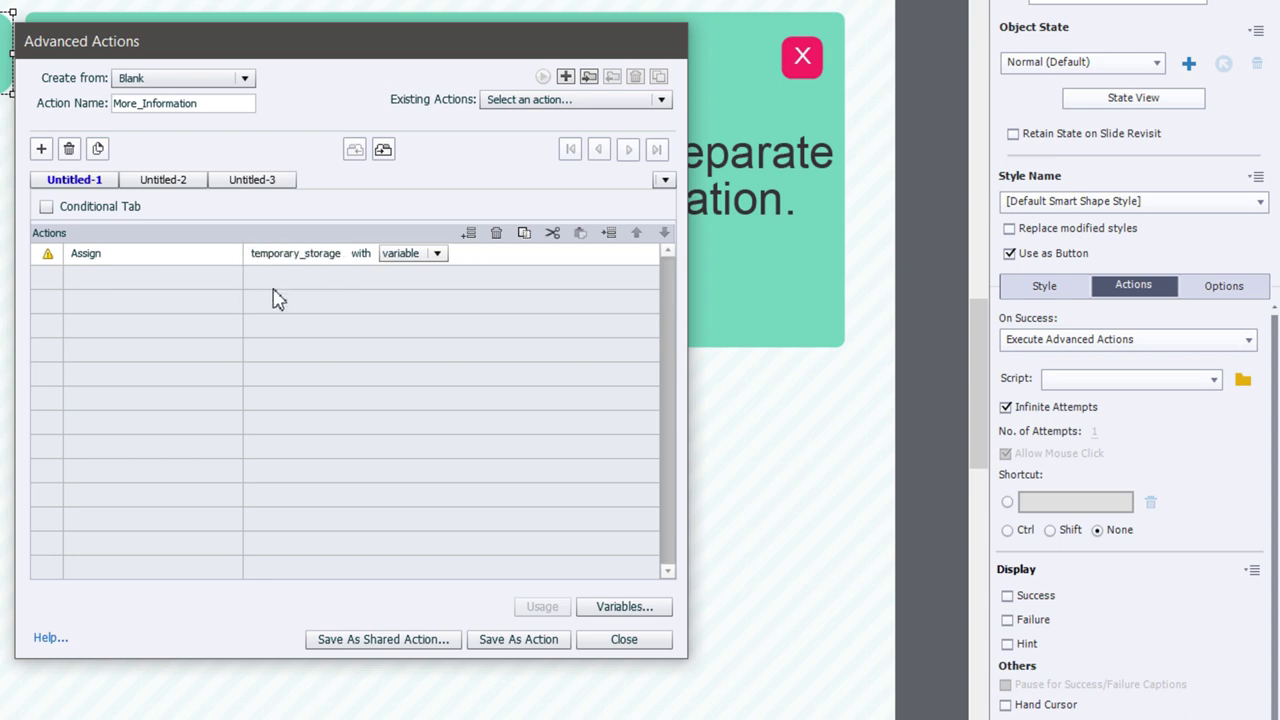
pyautogui.click(437, 254)
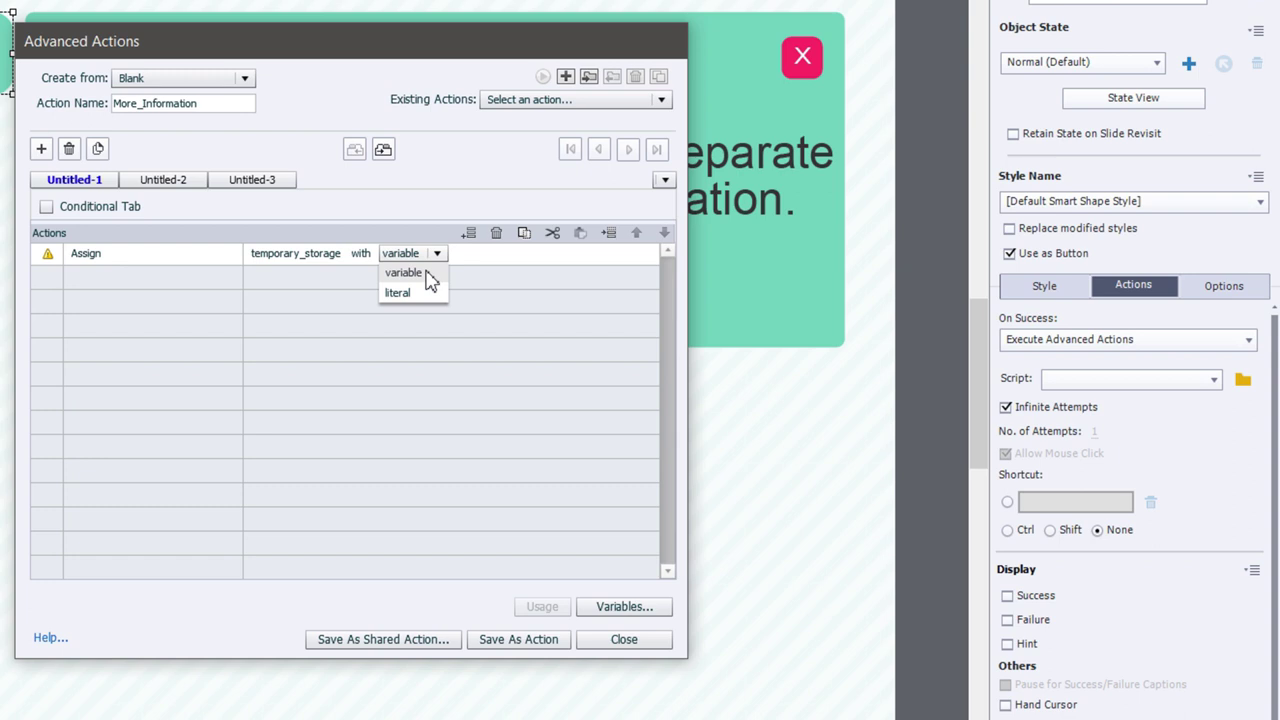
pyautogui.click(425, 274)
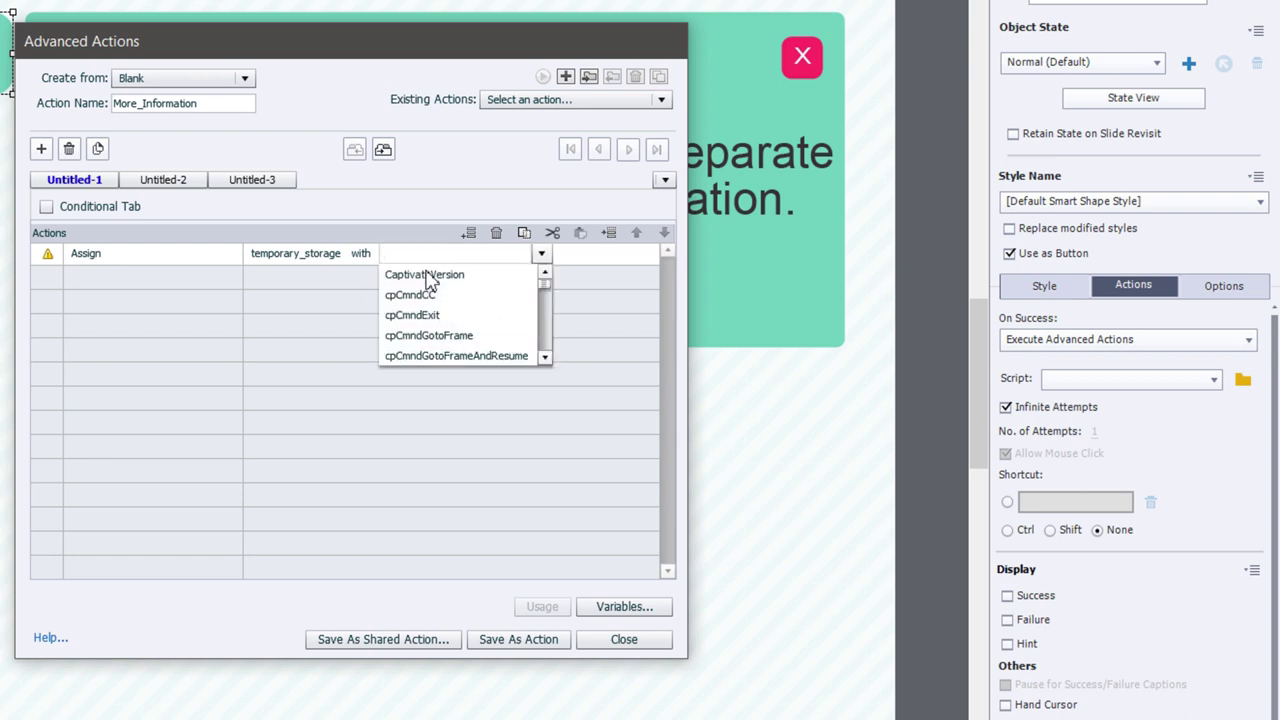
pyautogui.write('cpinfocurr')
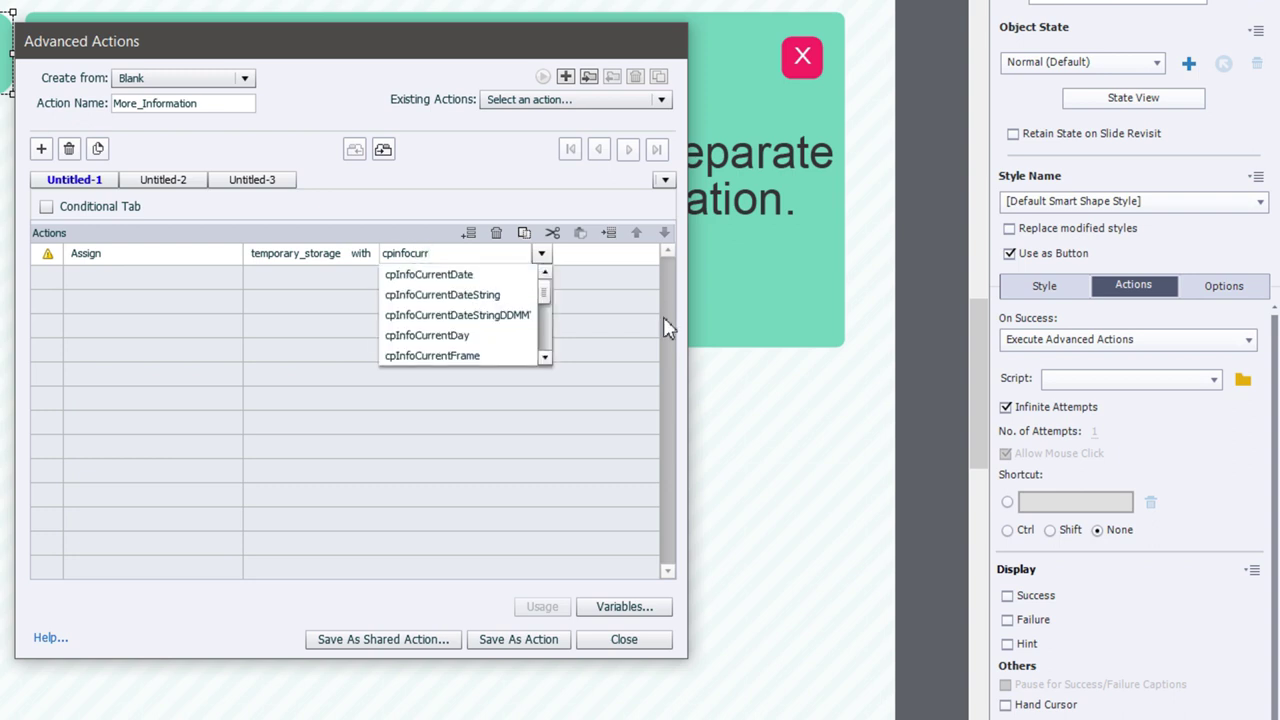
pyautogui.click(494, 357)
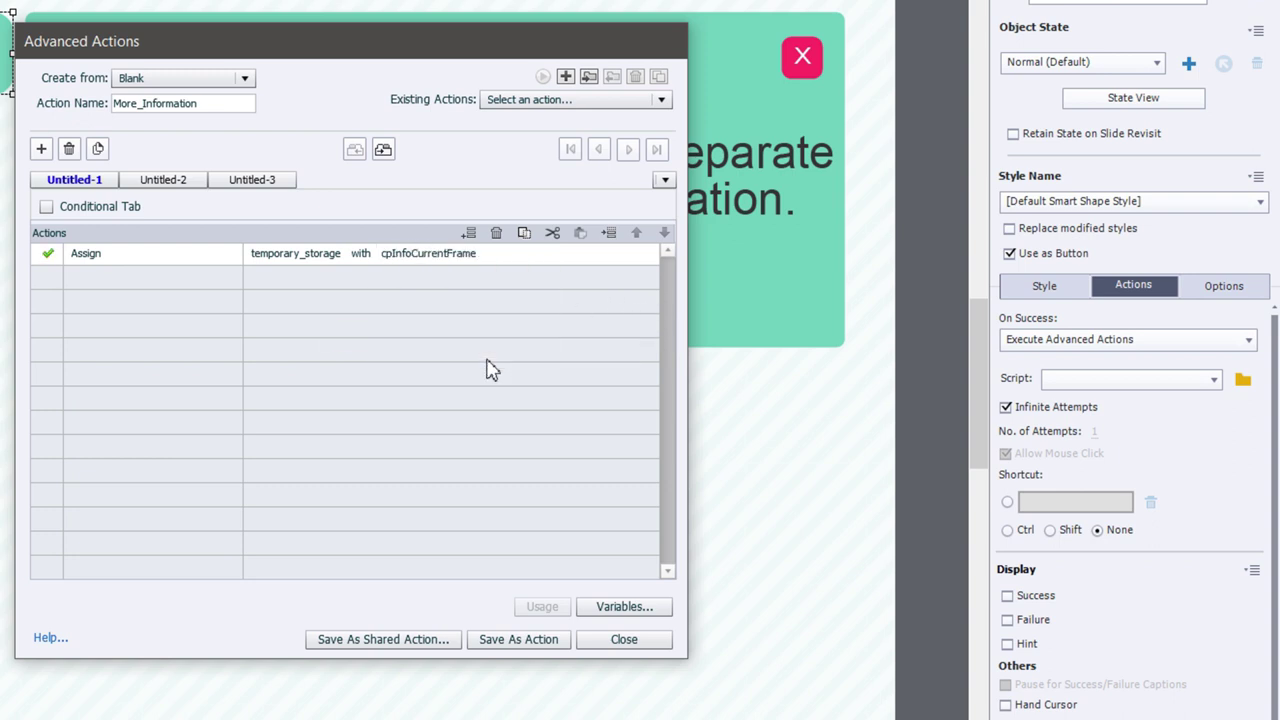
# Step: Add a second command to the More_Information action that shows the Slide_Popup group
pyautogui.click(107, 289)
pyautogui.scroll(-5, 107, 289)
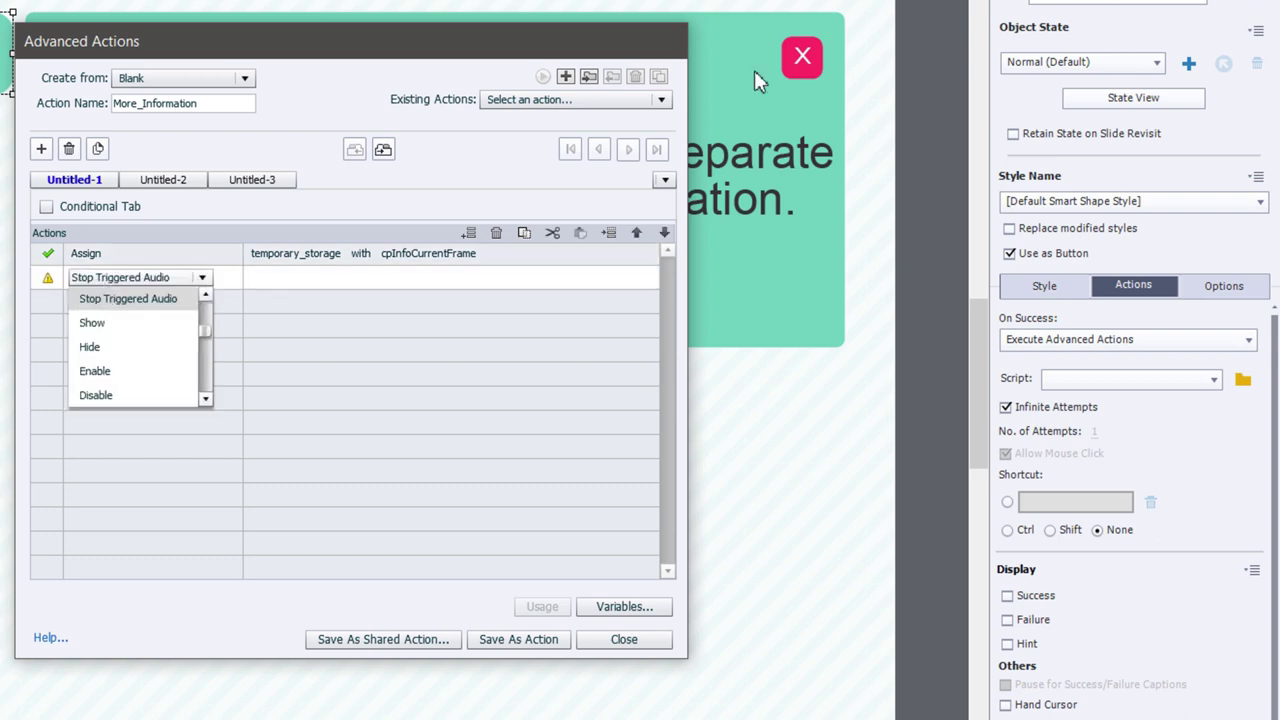
pyautogui.click(150, 323)
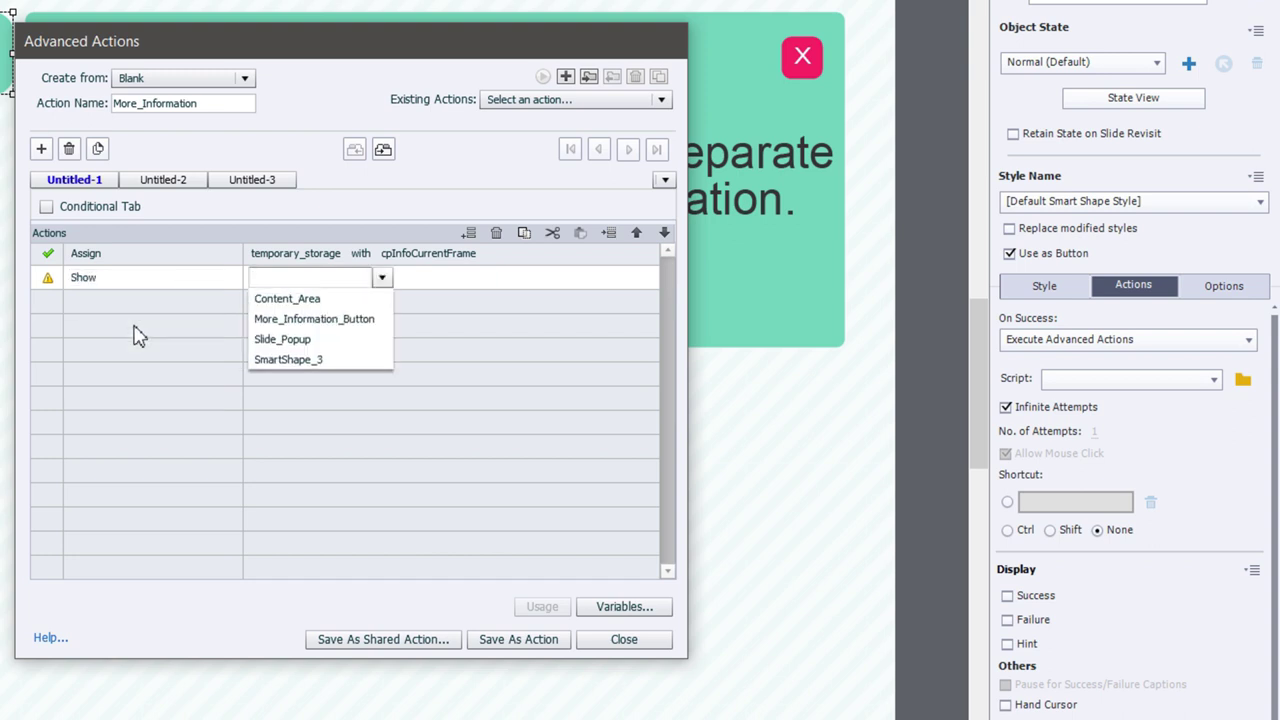
pyautogui.click(332, 343)
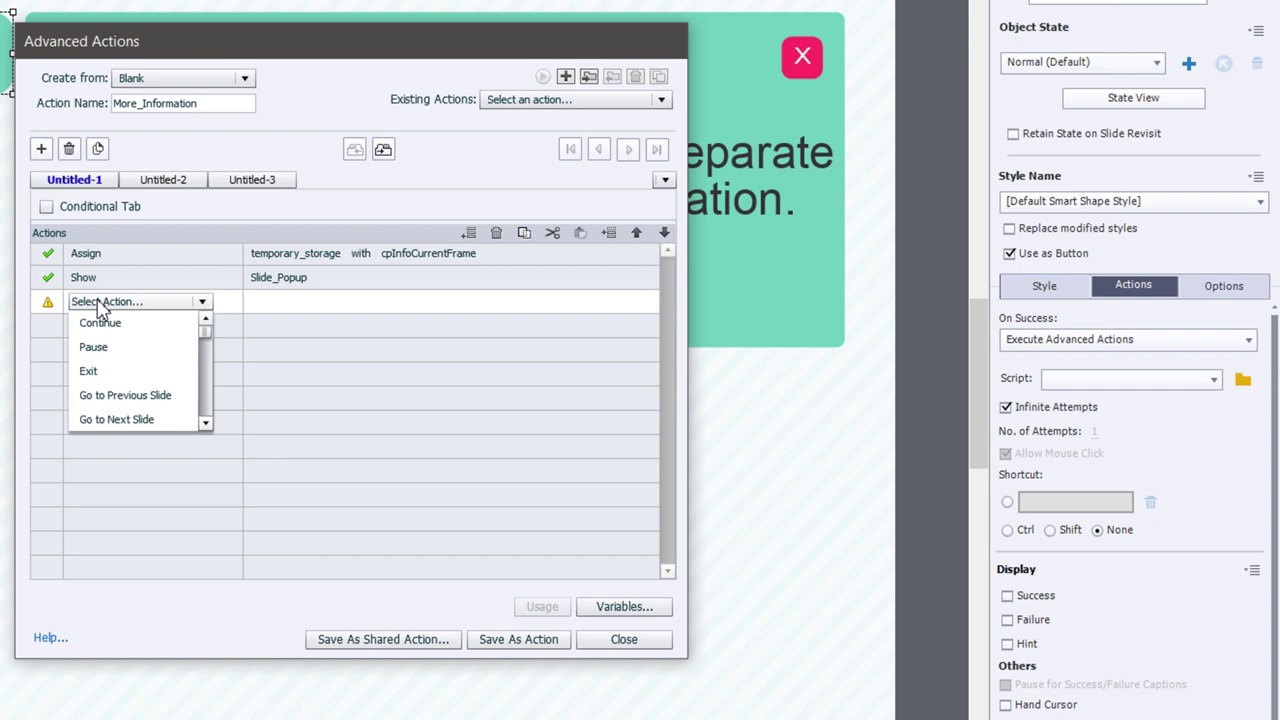
# Step: Add a third command to the More_Information action that plays the audio file Sombrero.mp3 from the library
pyautogui.press('p')
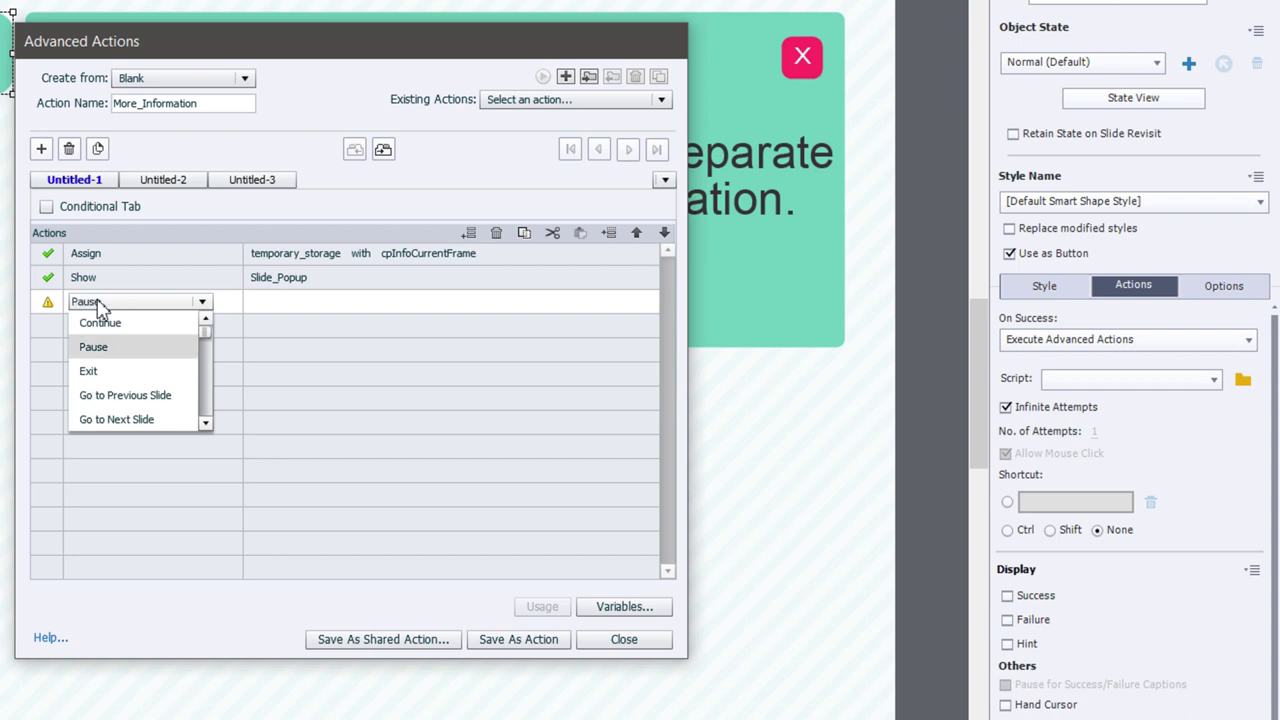
pyautogui.press('p')
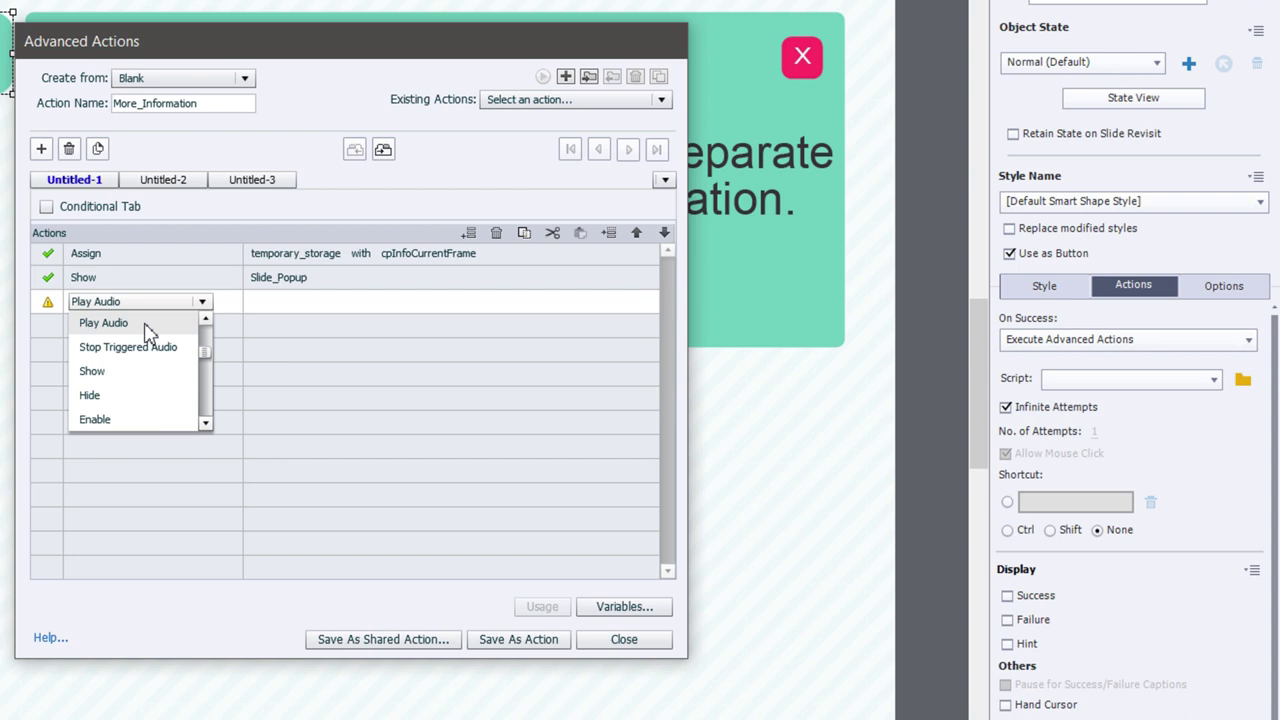
pyautogui.click(104, 323)
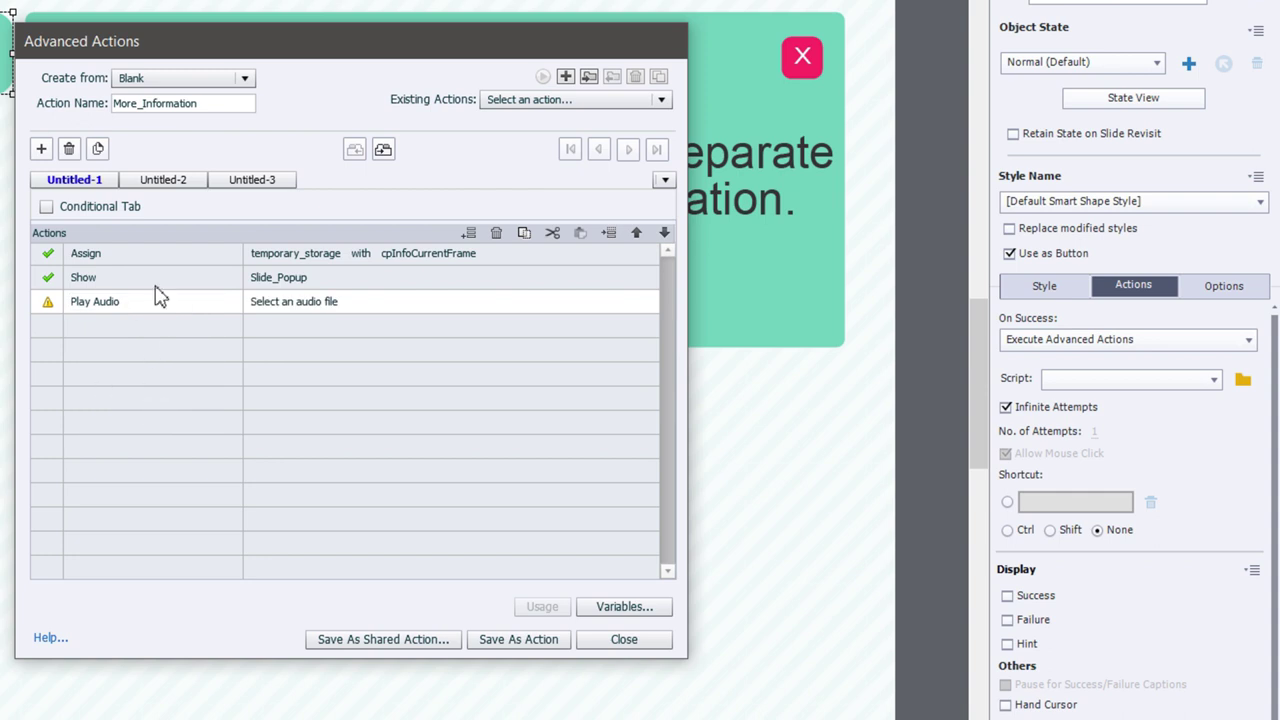
pyautogui.click(326, 305)
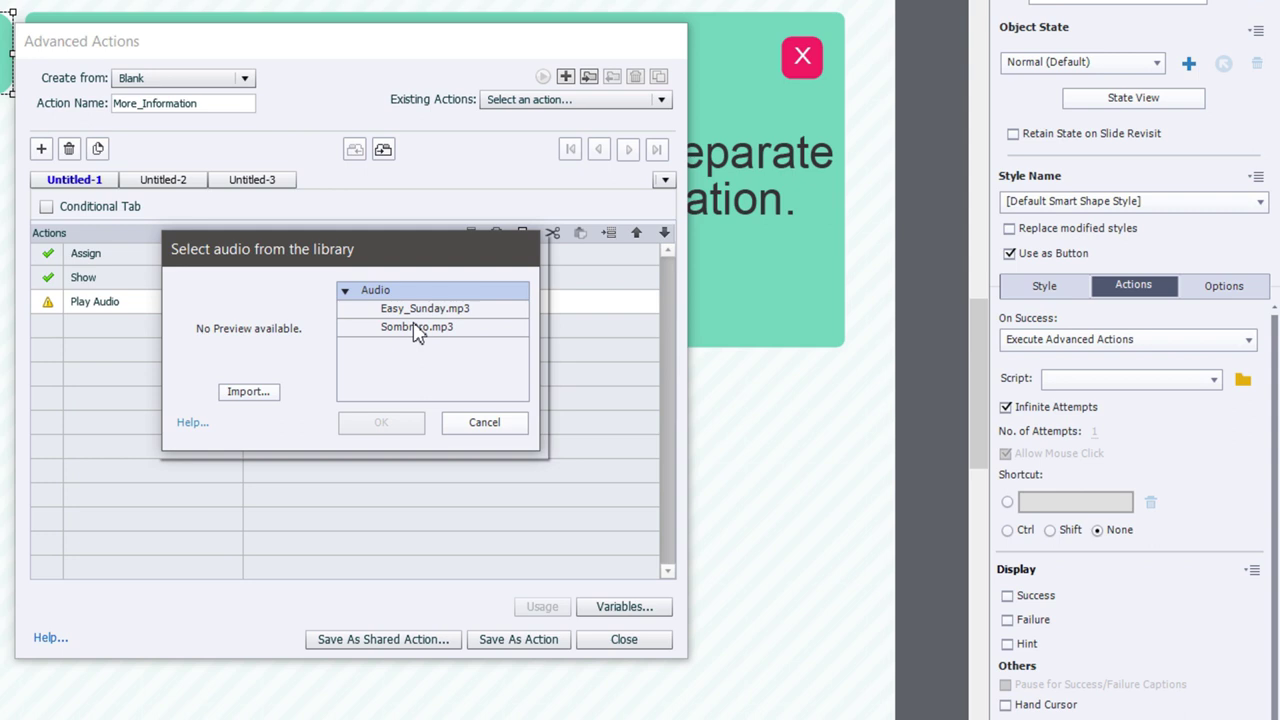
pyautogui.click(416, 328)
pyautogui.click(391, 426)
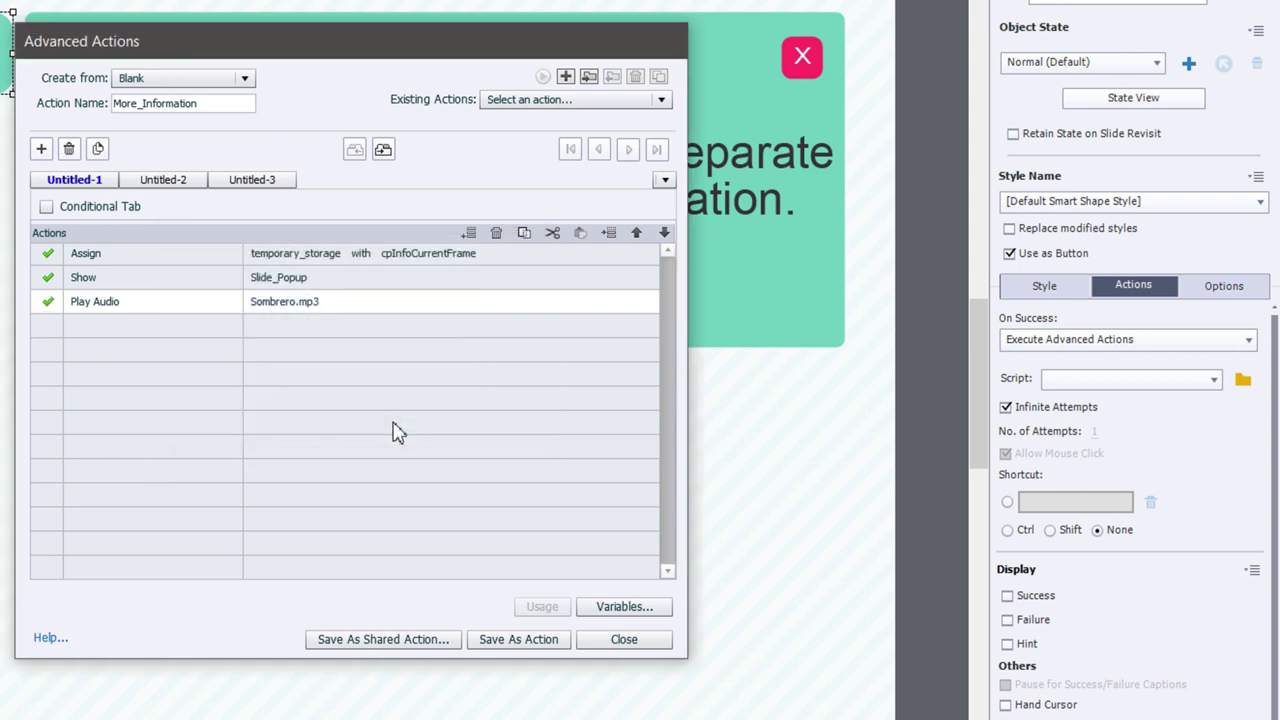
# Step: Save the More_Information advanced action and close the Advanced Actions dialog
pyautogui.click(535, 646)
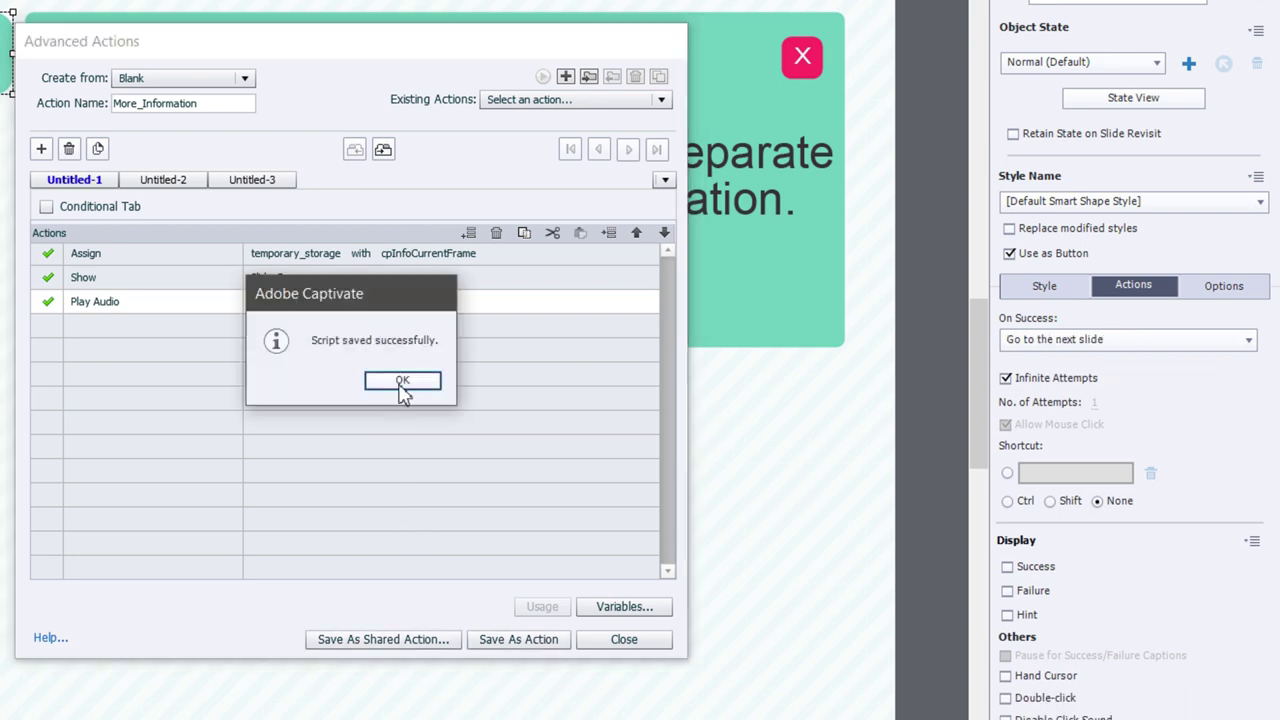
pyautogui.click(399, 384)
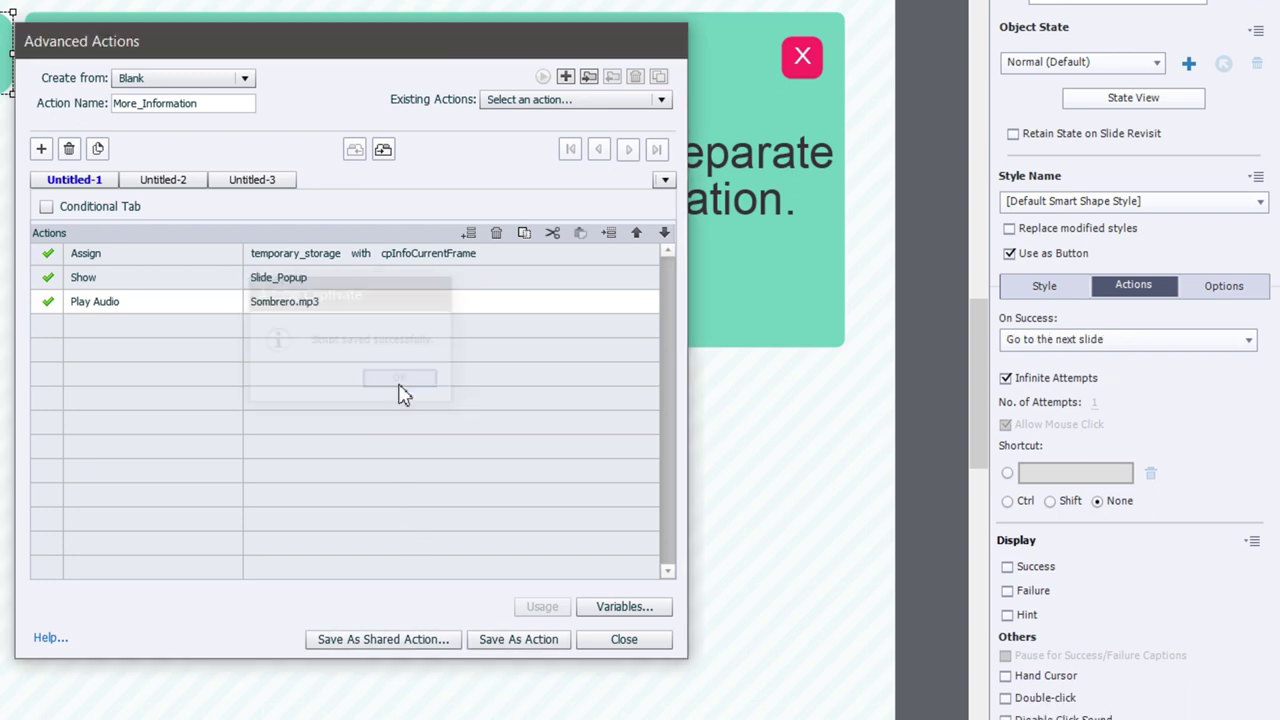
pyautogui.click(652, 643)
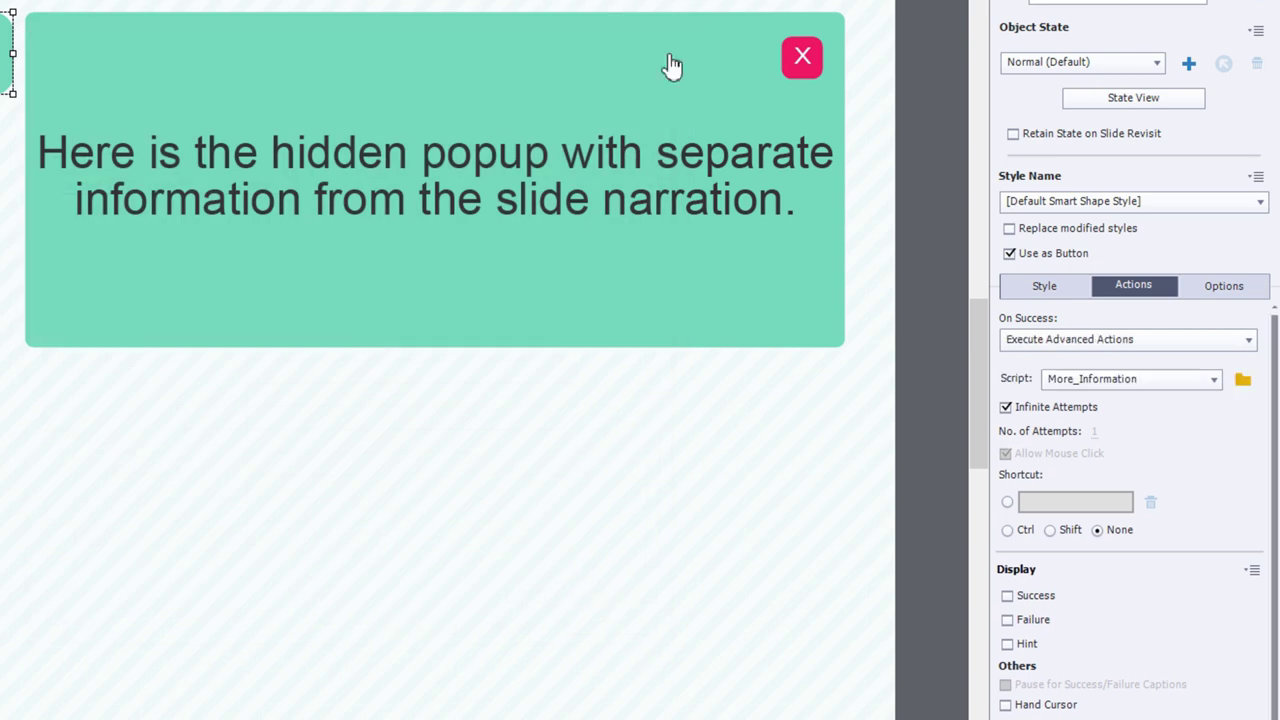
# Step: Set the success action of the X close button inside the popup group to Execute Advanced Actions
pyautogui.click(806, 55)
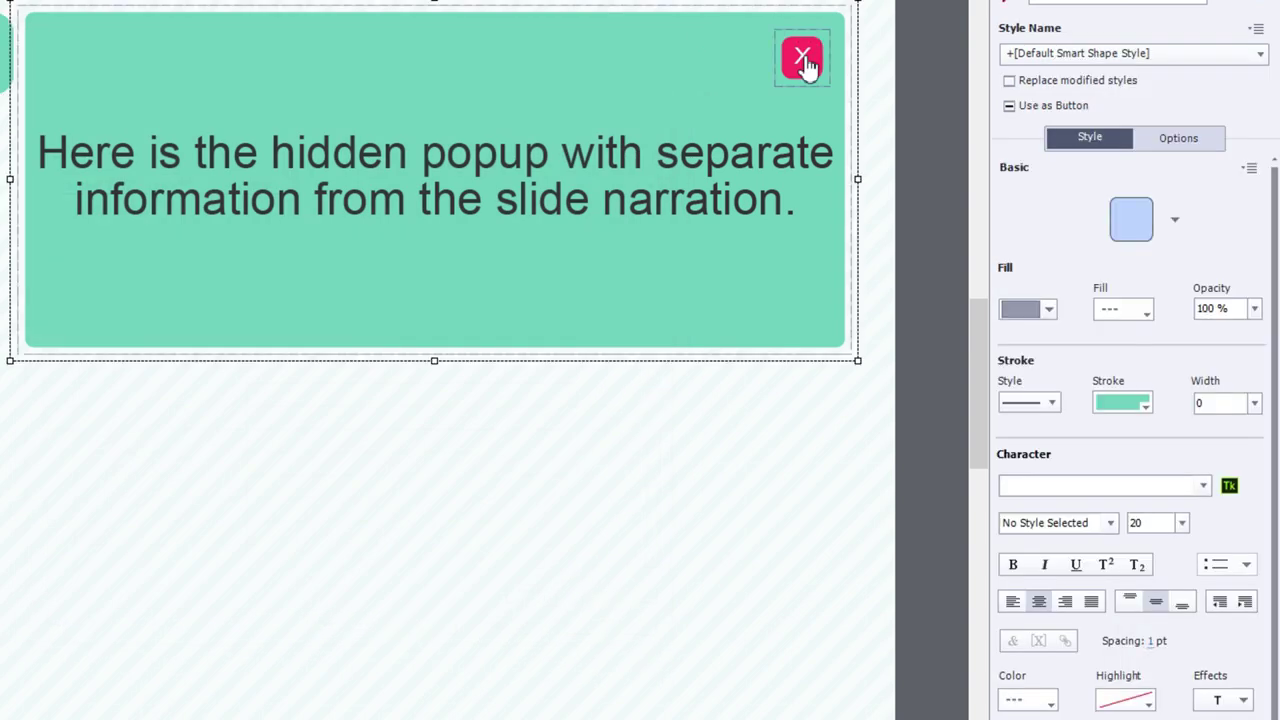
pyautogui.click(805, 60)
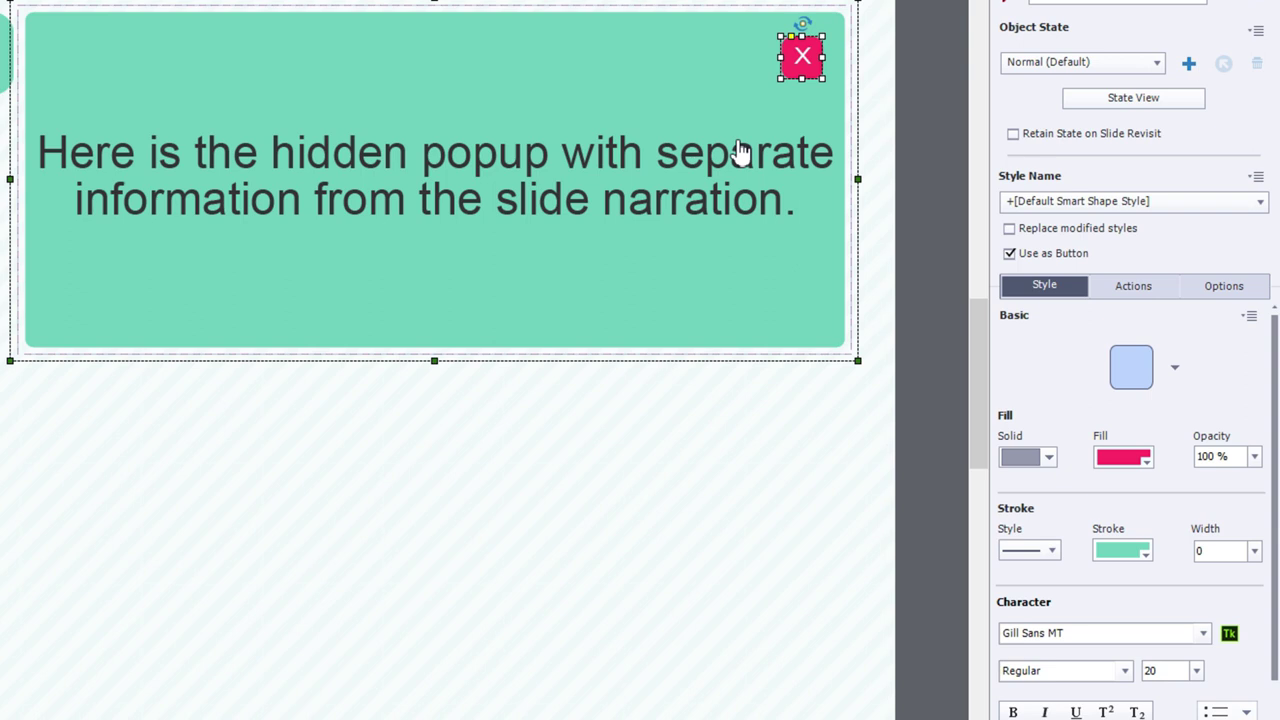
pyautogui.click(1135, 287)
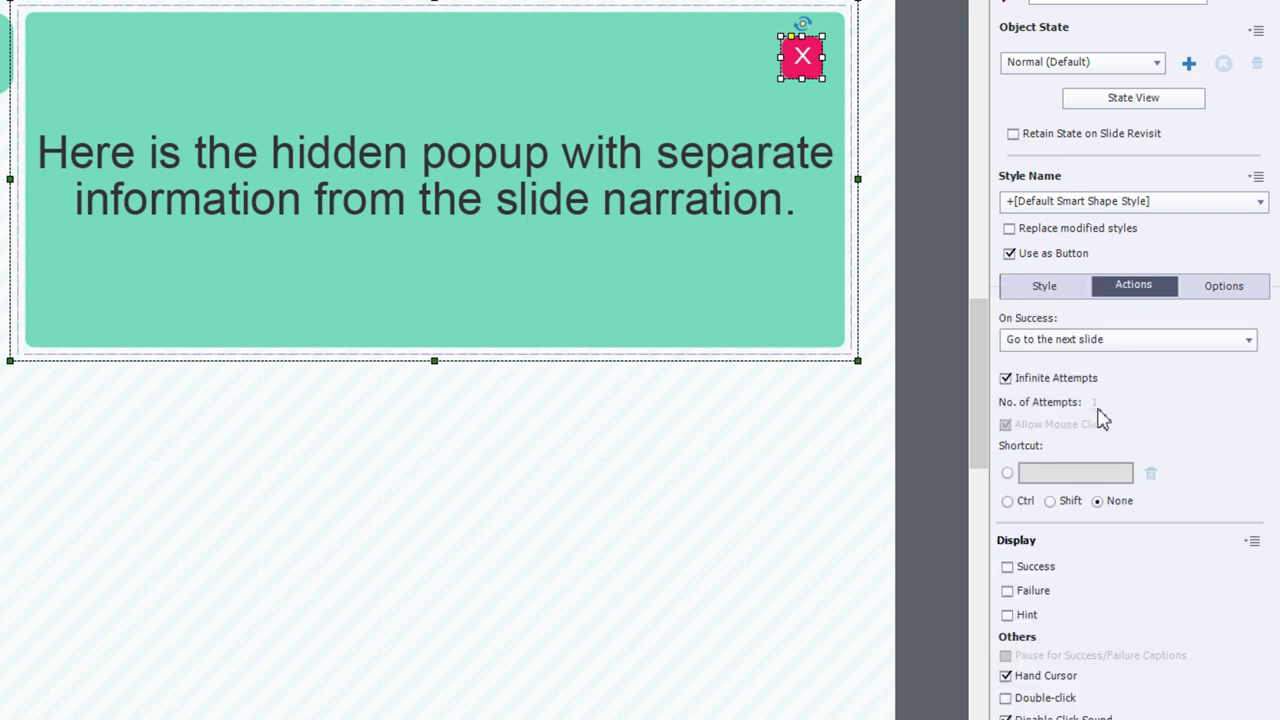
pyautogui.click(1157, 340)
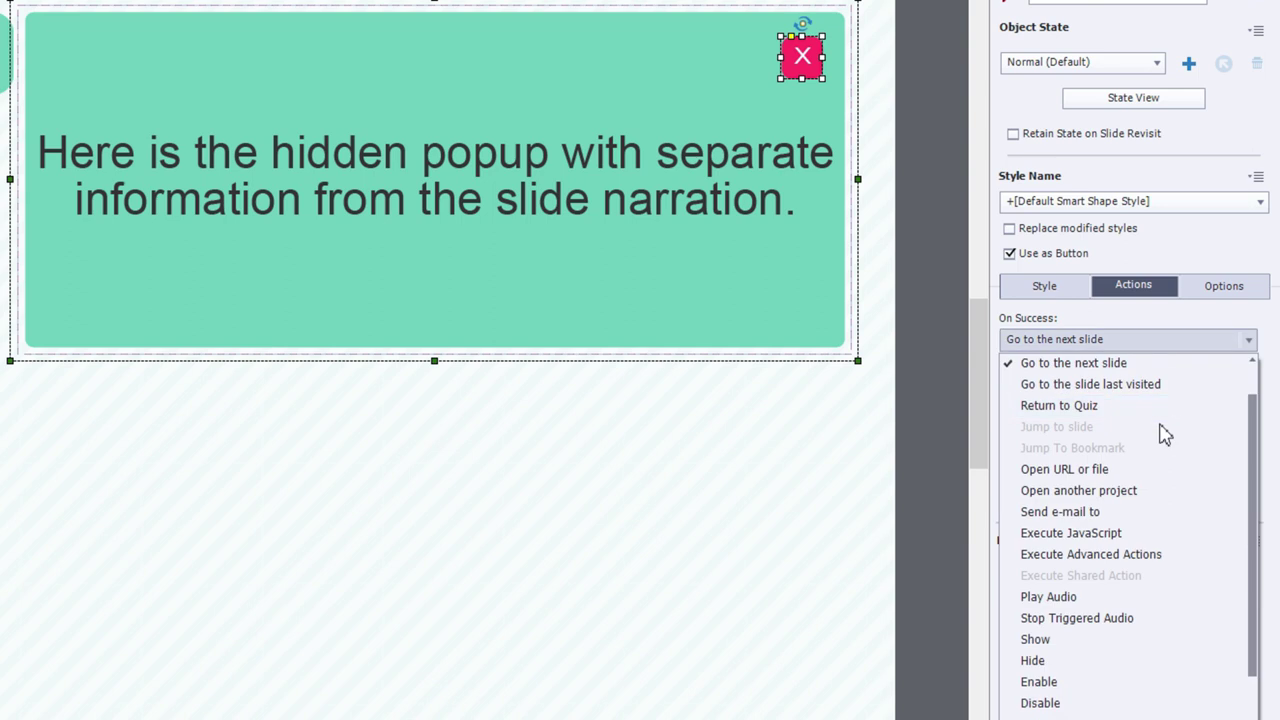
pyautogui.click(1157, 558)
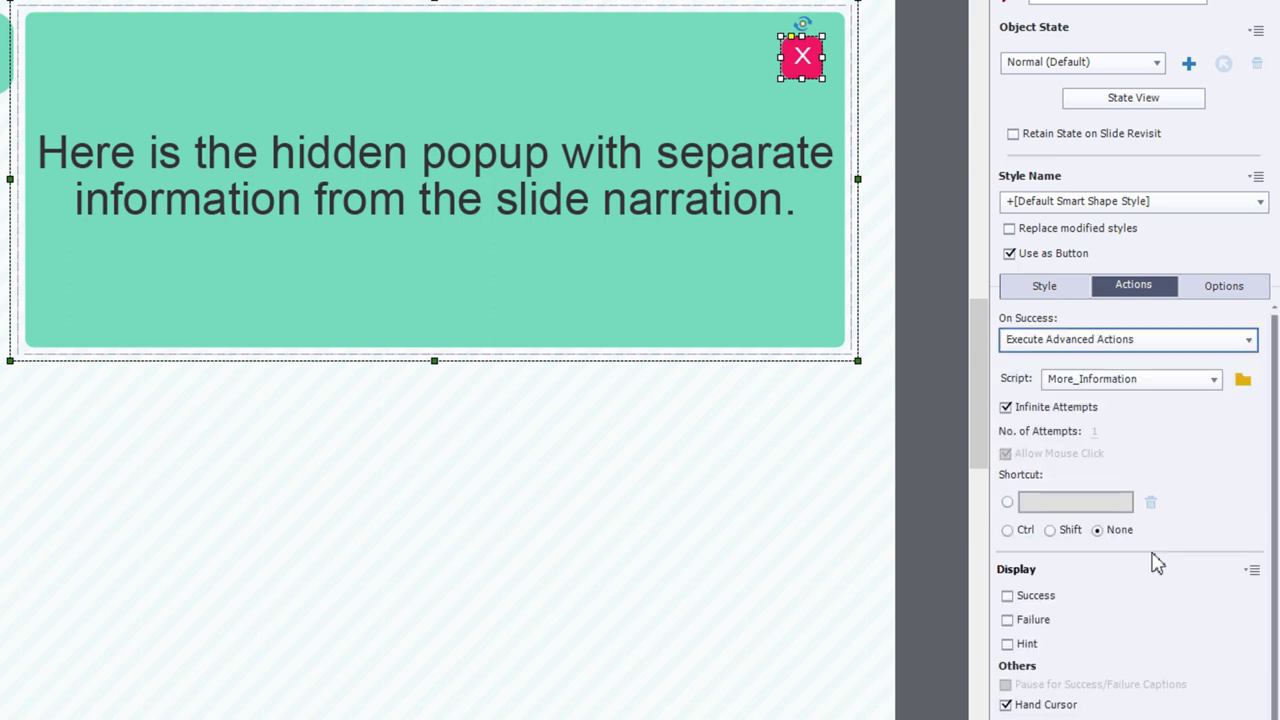
# Step: Start a new blank advanced action for the close button and name it ClosePopup
pyautogui.click(1243, 380)
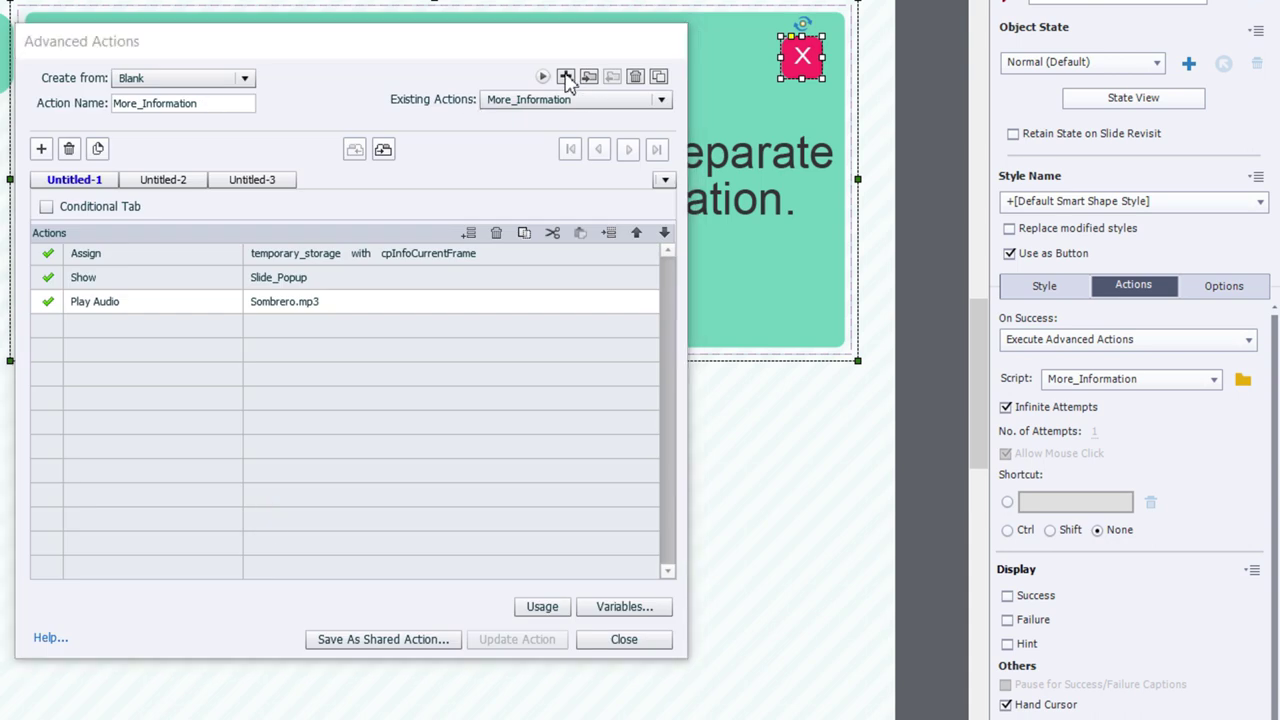
pyautogui.click(566, 77)
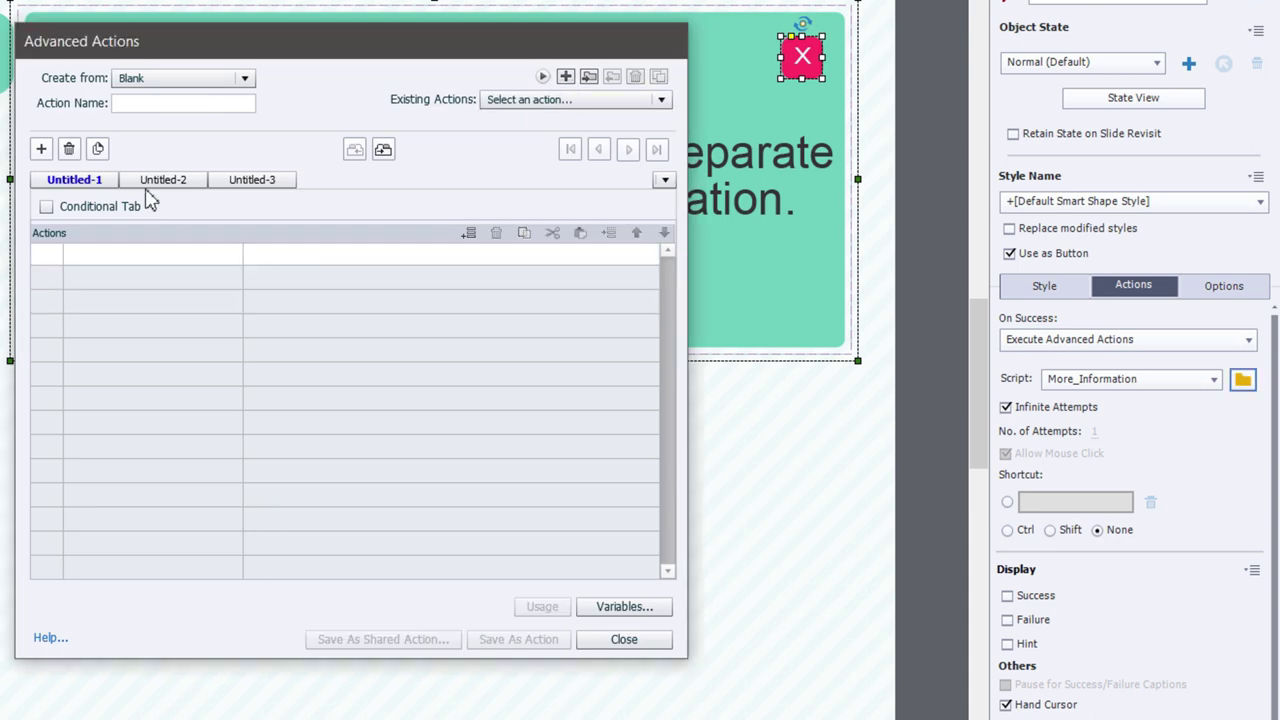
pyautogui.click(126, 101)
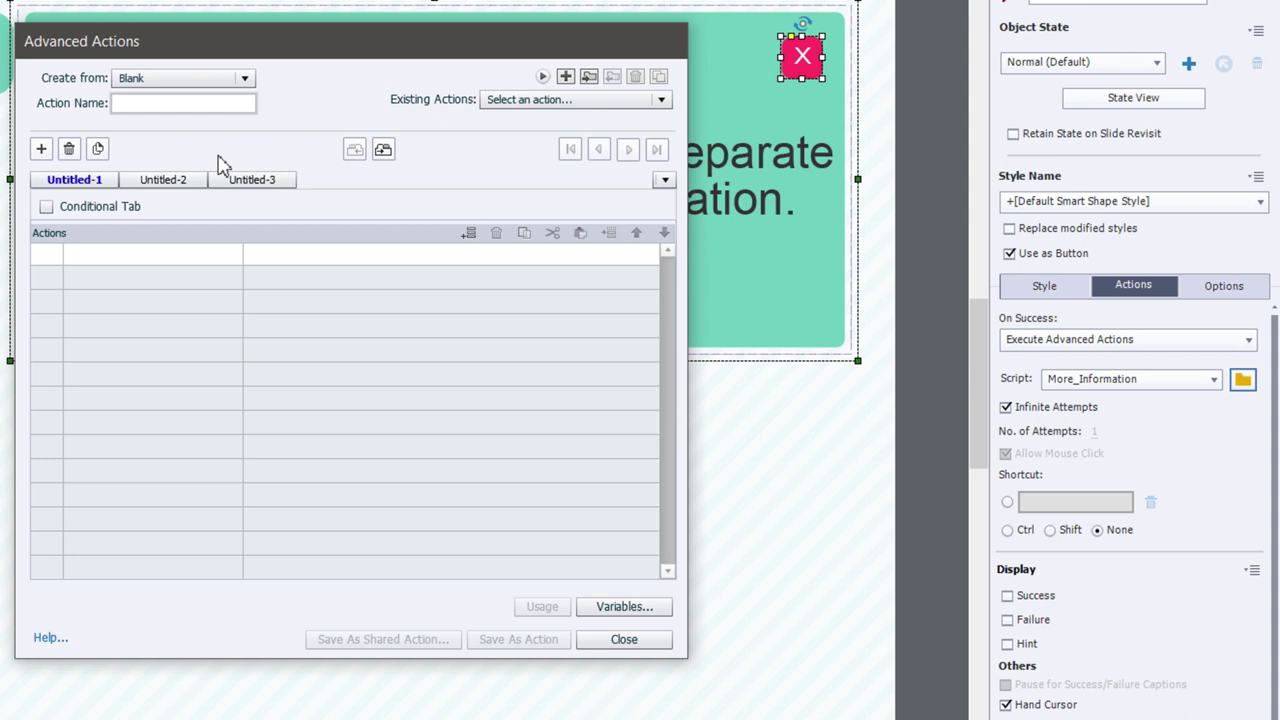
pyautogui.write('ClosePopup')
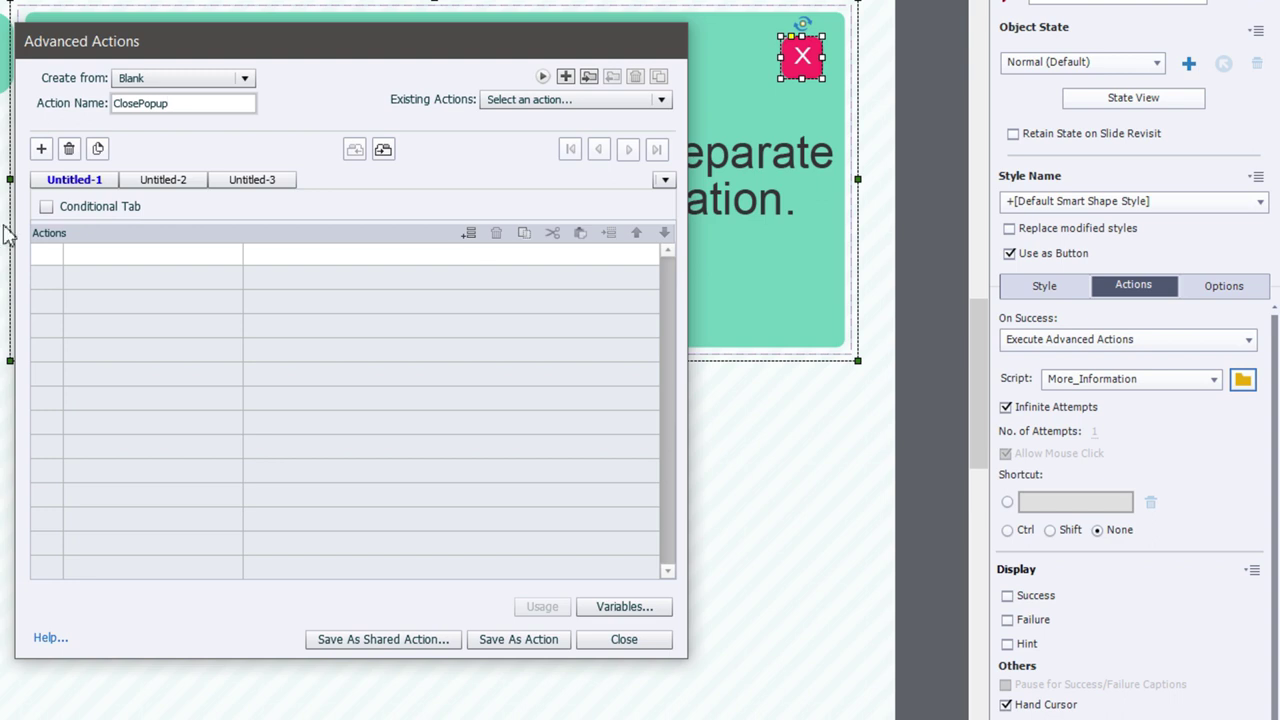
# Step: Add a Hide command for the Slide_Popup group as the first command of the ClosePopup action
pyautogui.click(95, 257)
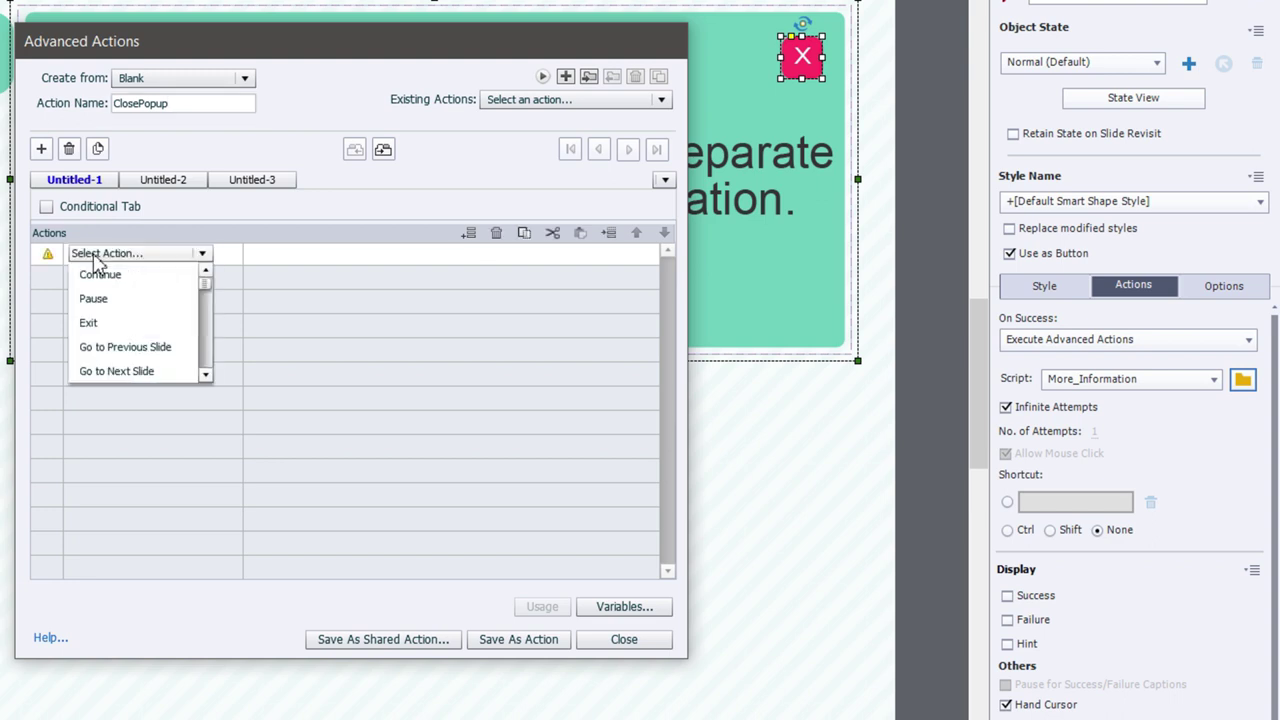
pyautogui.press('h')
pyautogui.click(96, 273)
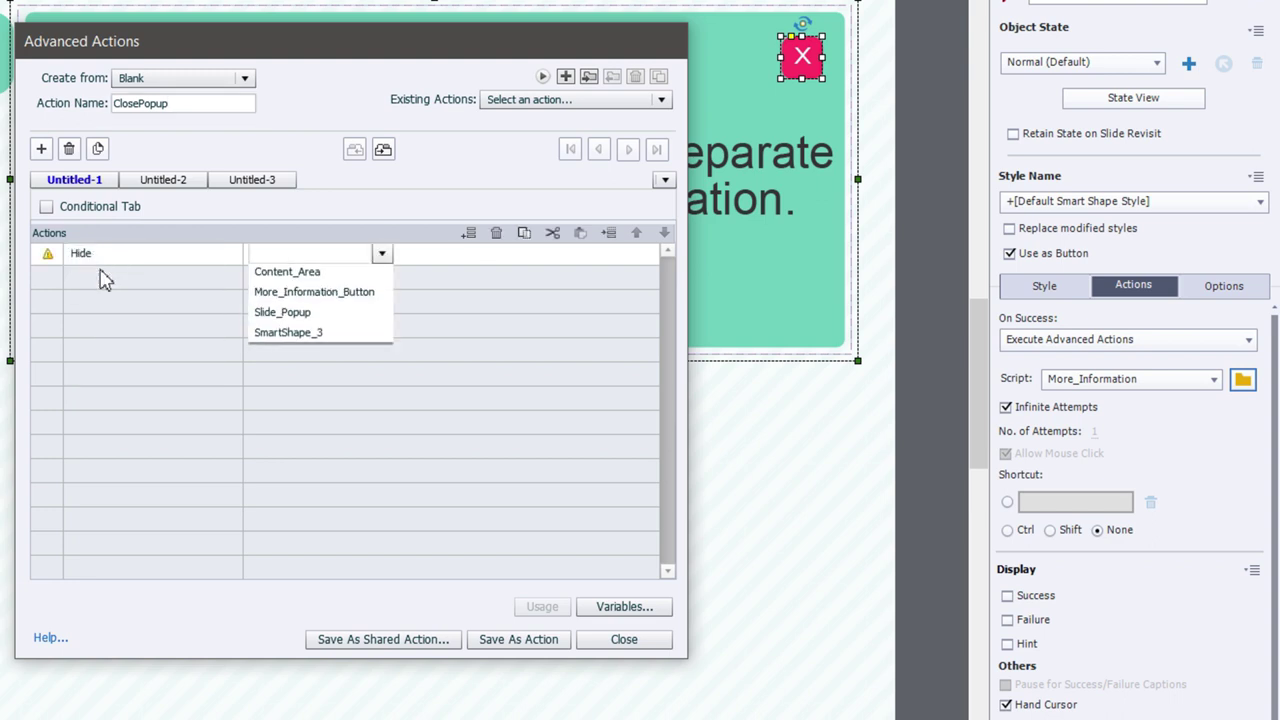
pyautogui.click(302, 315)
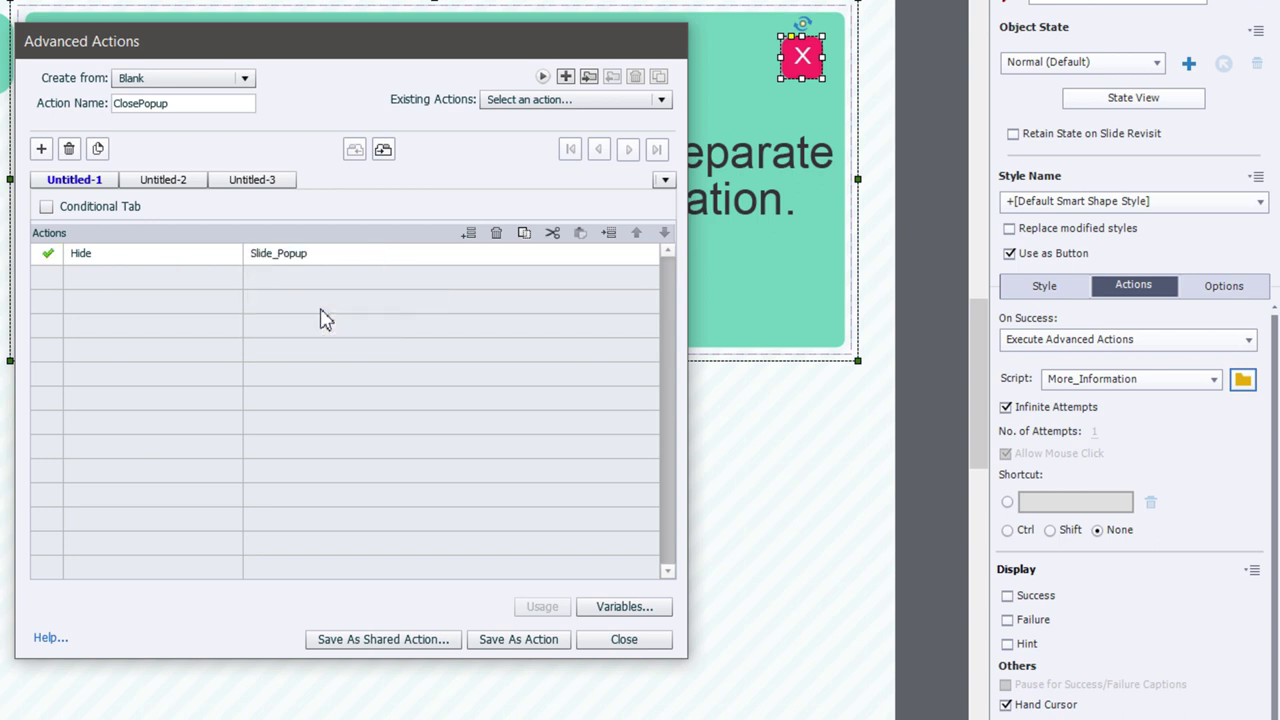
# Step: Add a Stop Triggered Audio command as the second command of the ClosePopup action
pyautogui.click(108, 290)
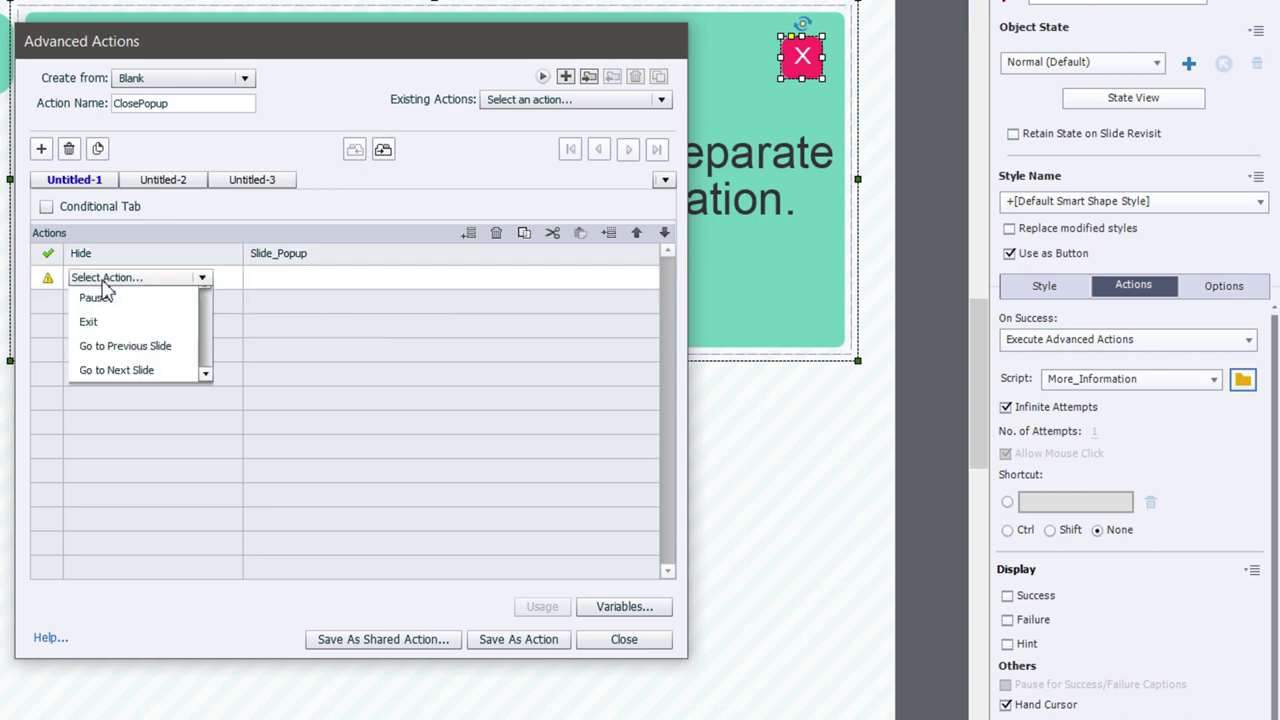
pyautogui.press('s')
pyautogui.press('s')
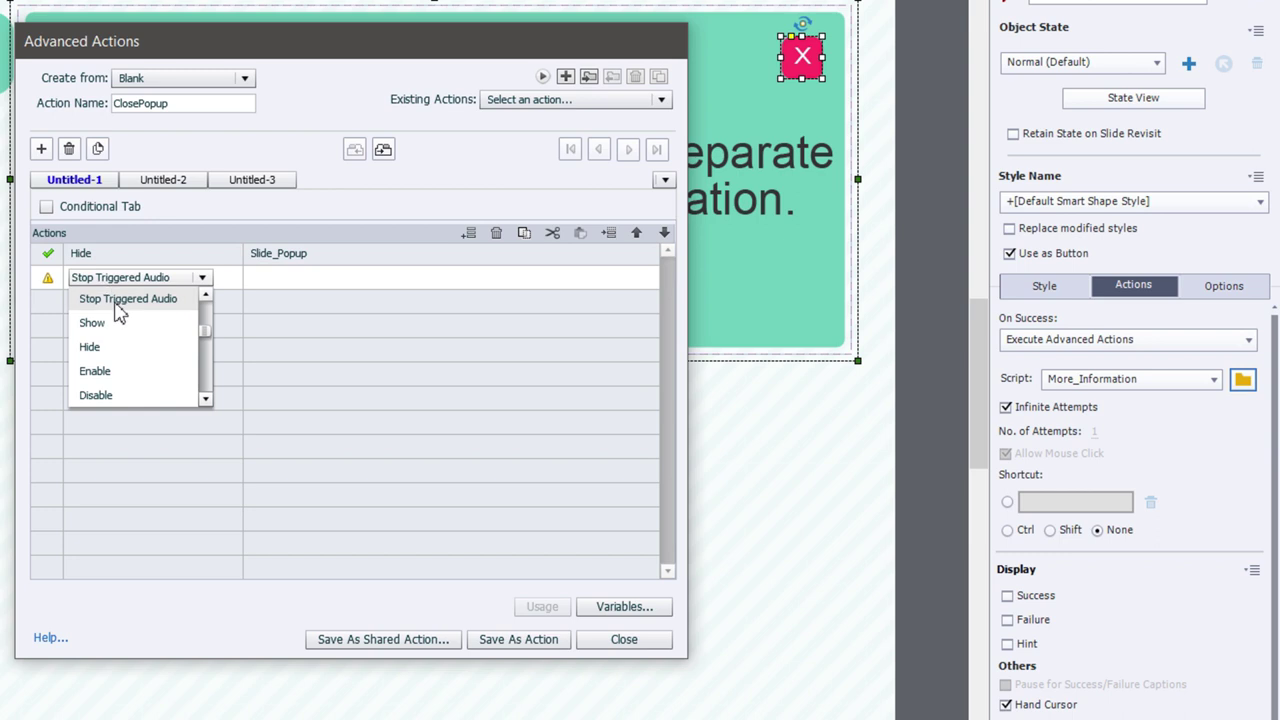
pyautogui.click(113, 301)
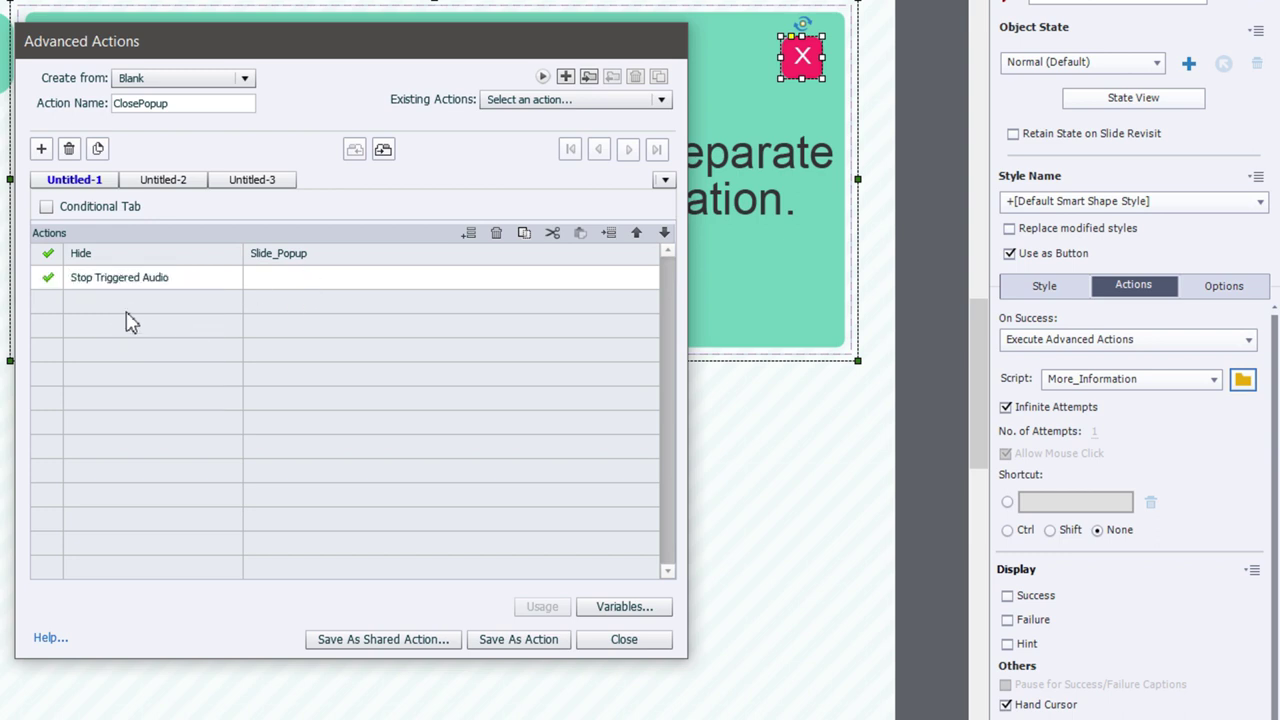
# Step: Add an Assign command to ClosePopup that sets cpCmndGotoFrameAndResume to the variable temporary_storage
pyautogui.click(107, 306)
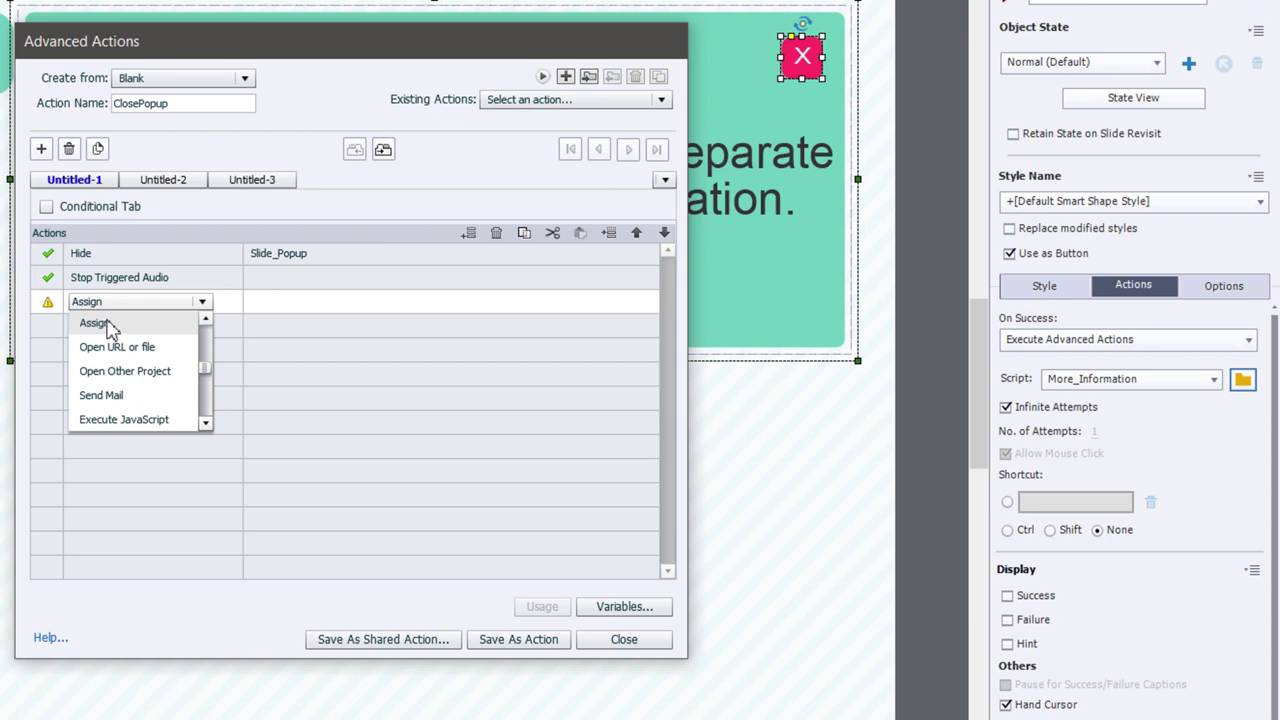
pyautogui.click(112, 330)
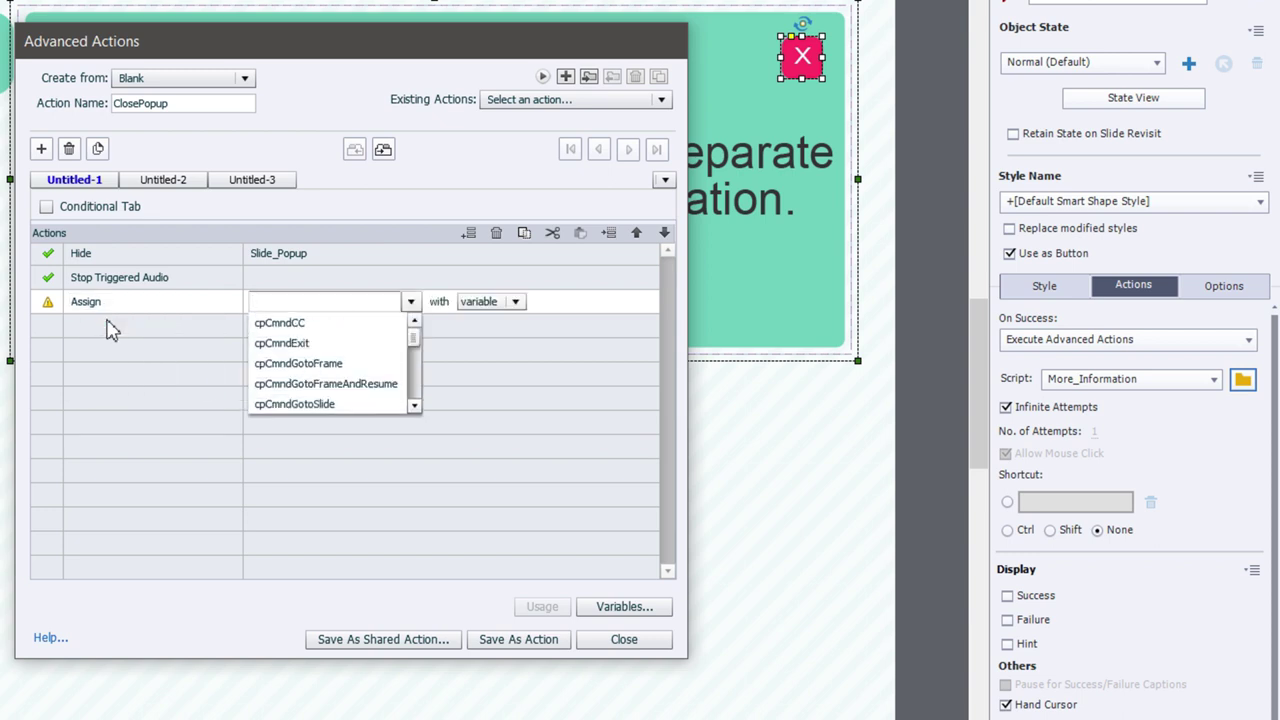
pyautogui.write('cpcmnd')
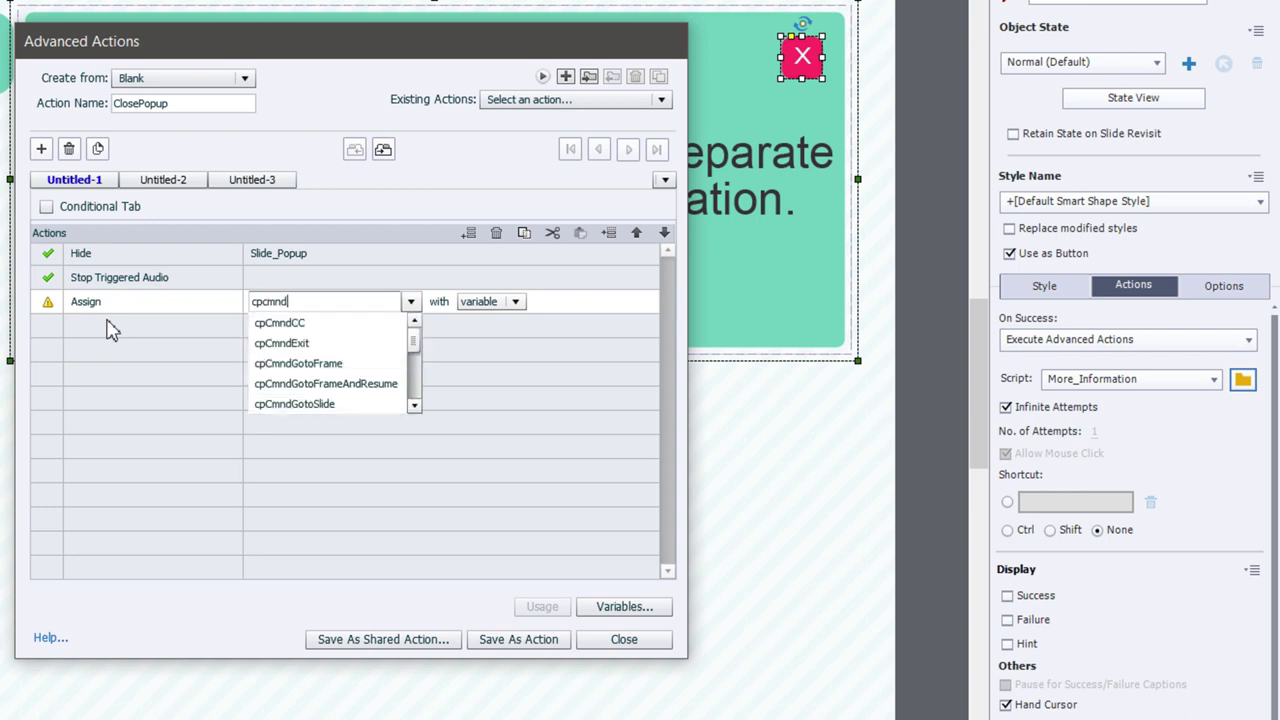
pyautogui.write('gotofr')
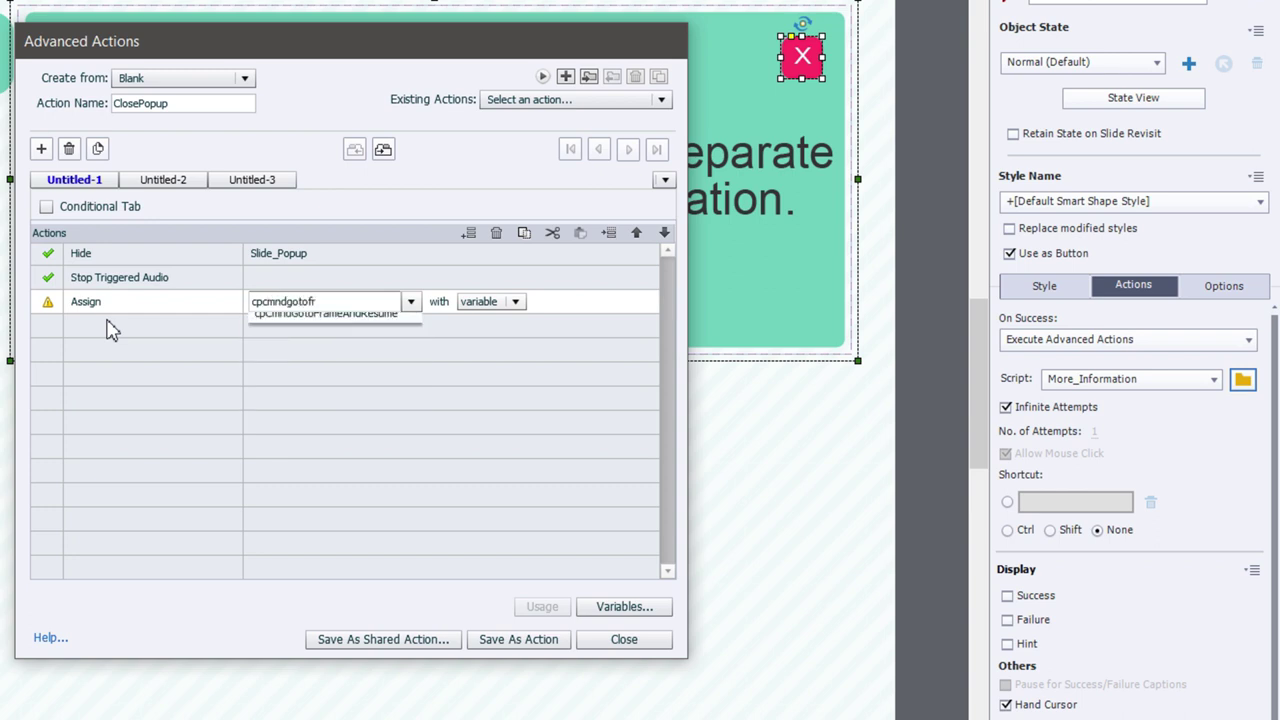
pyautogui.write('am')
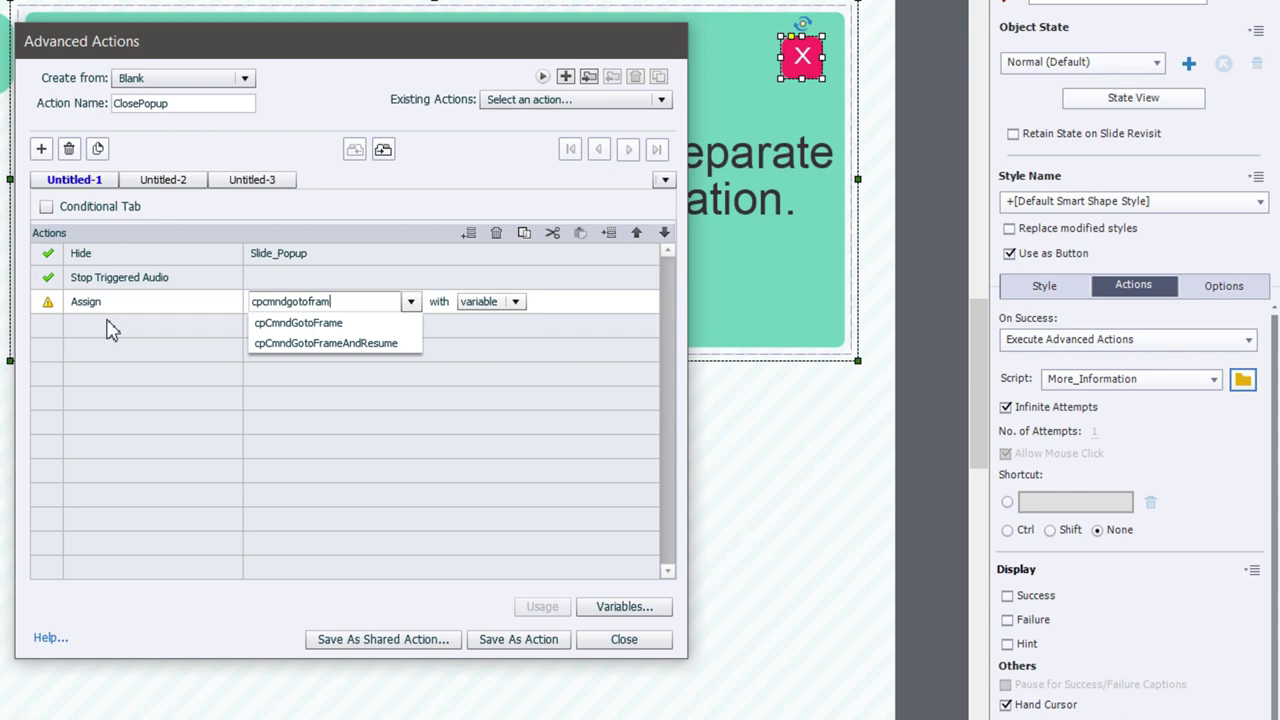
pyautogui.click(332, 345)
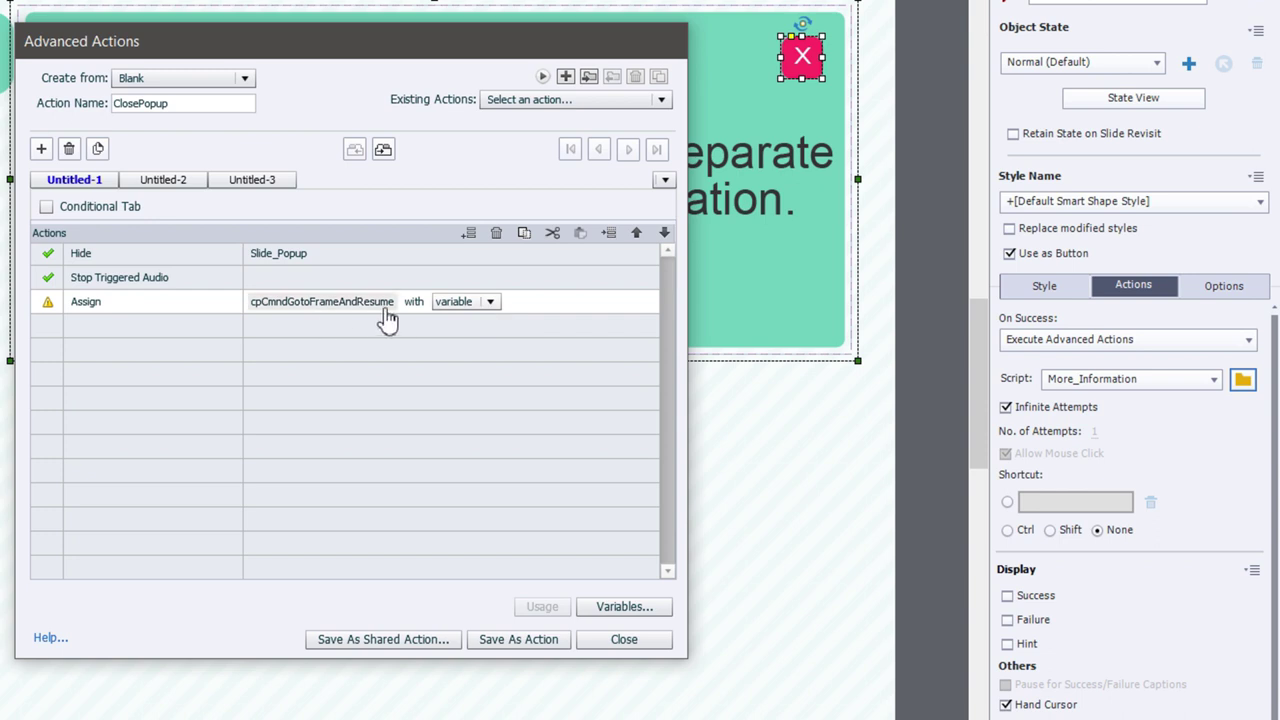
pyautogui.click(489, 302)
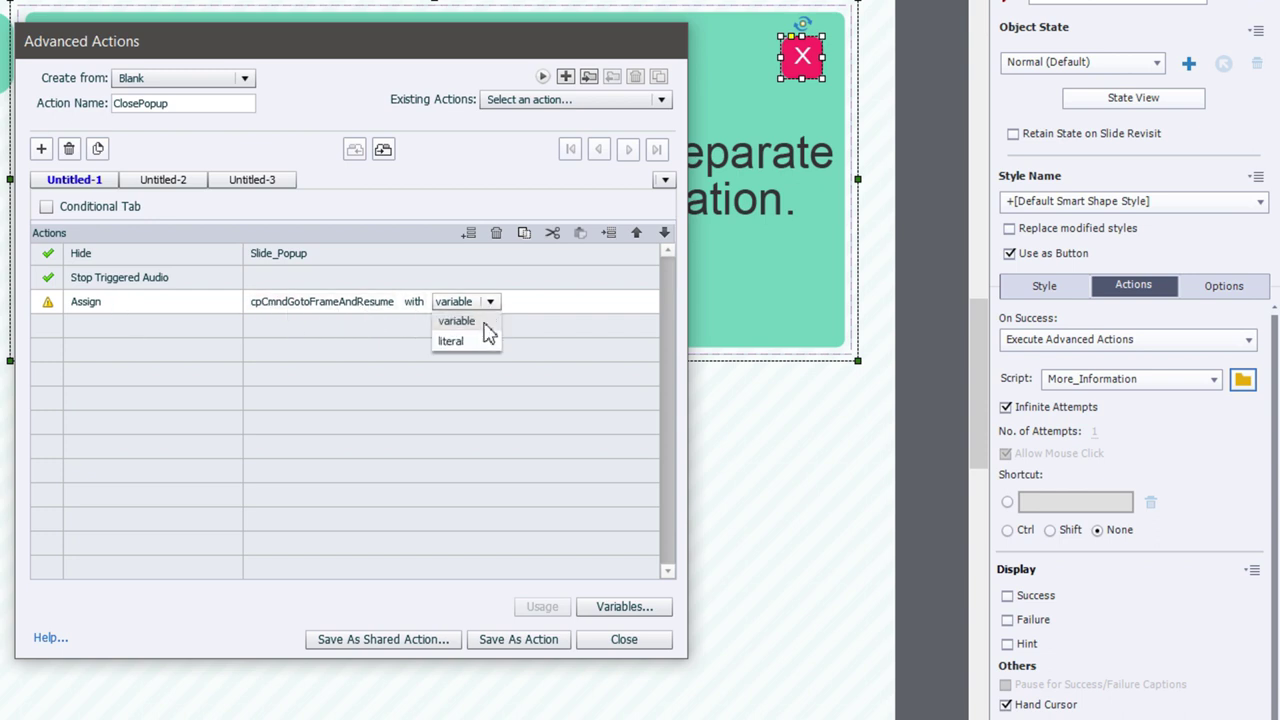
pyautogui.click(484, 324)
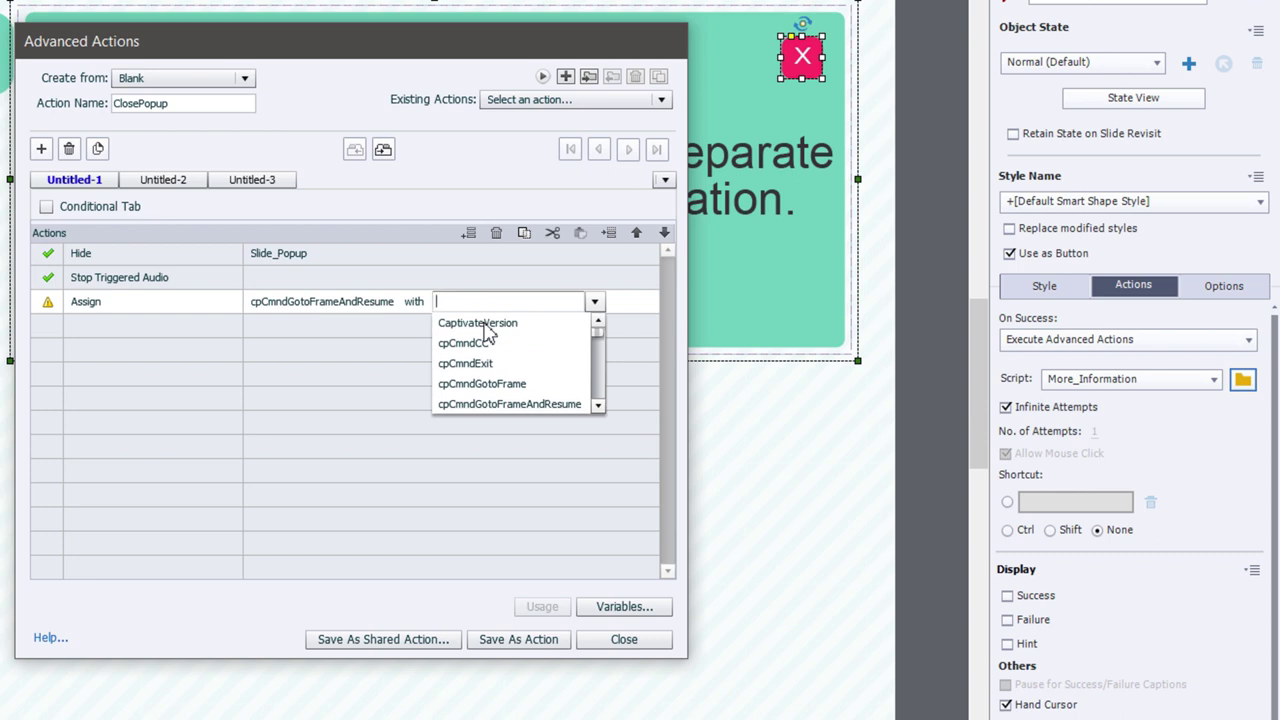
pyautogui.write('temp')
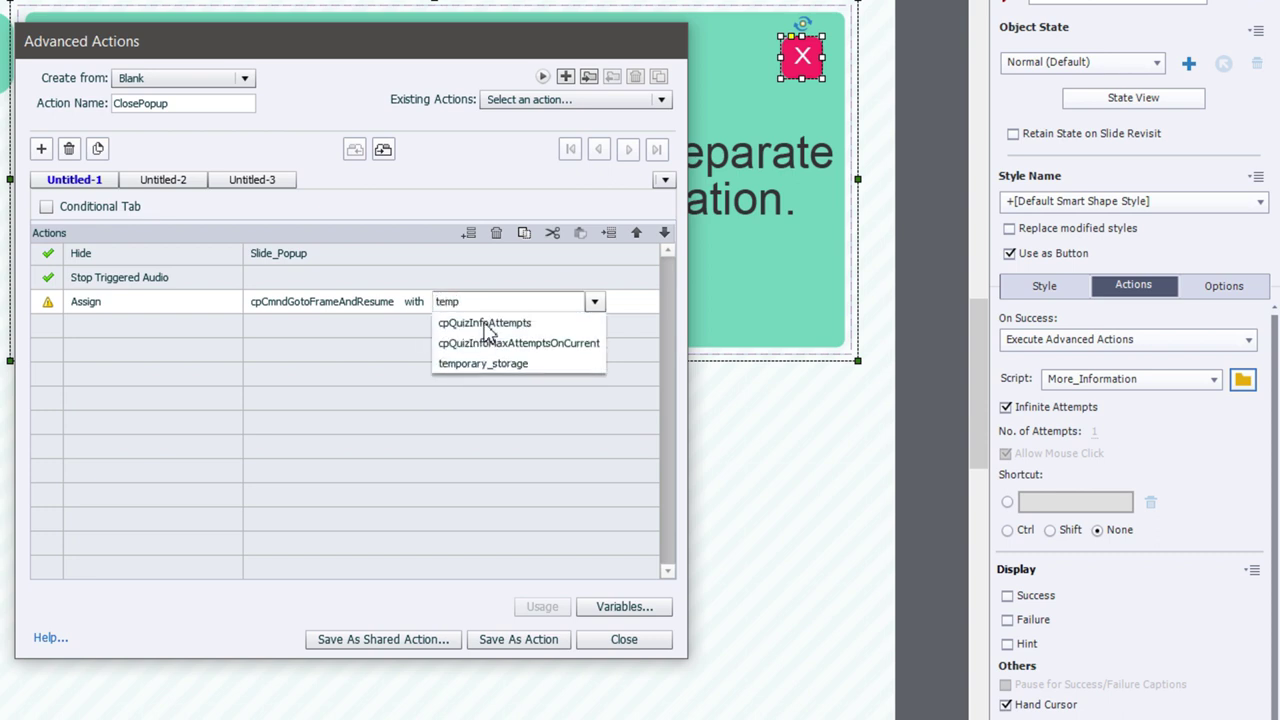
pyautogui.click(484, 363)
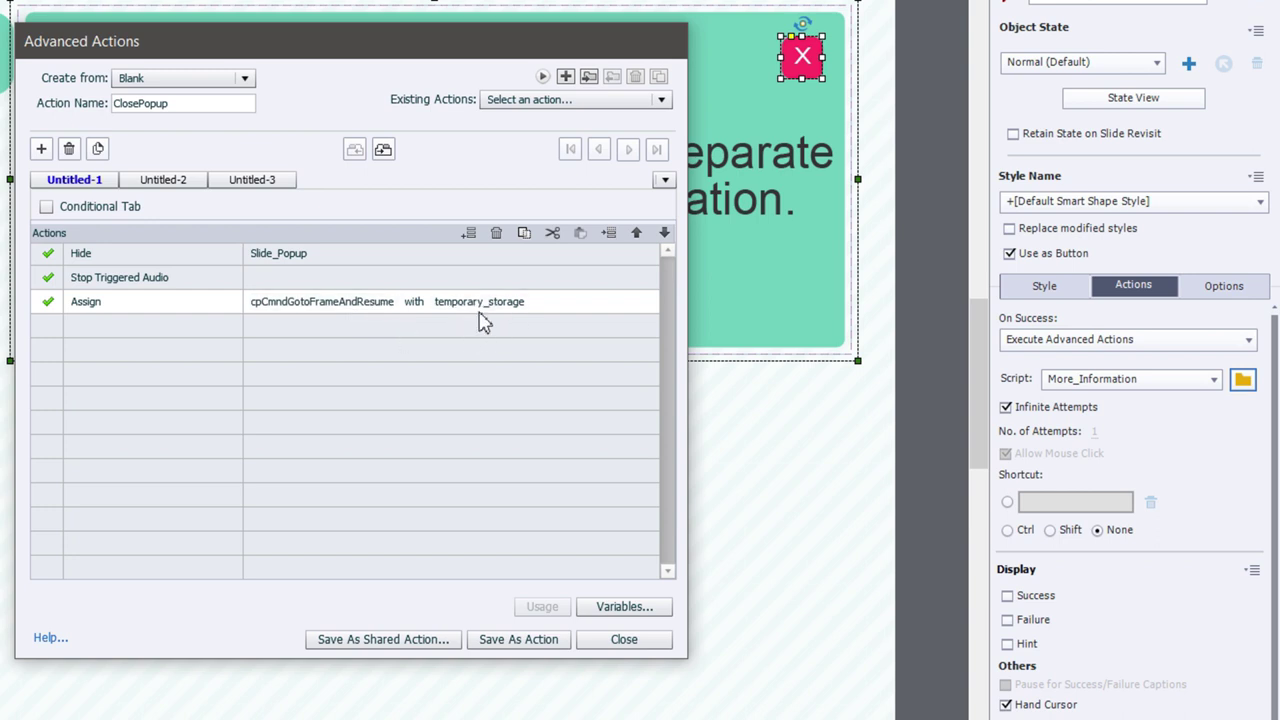
# Step: Save the ClosePopup advanced action and close the Advanced Actions dialog
pyautogui.click(527, 643)
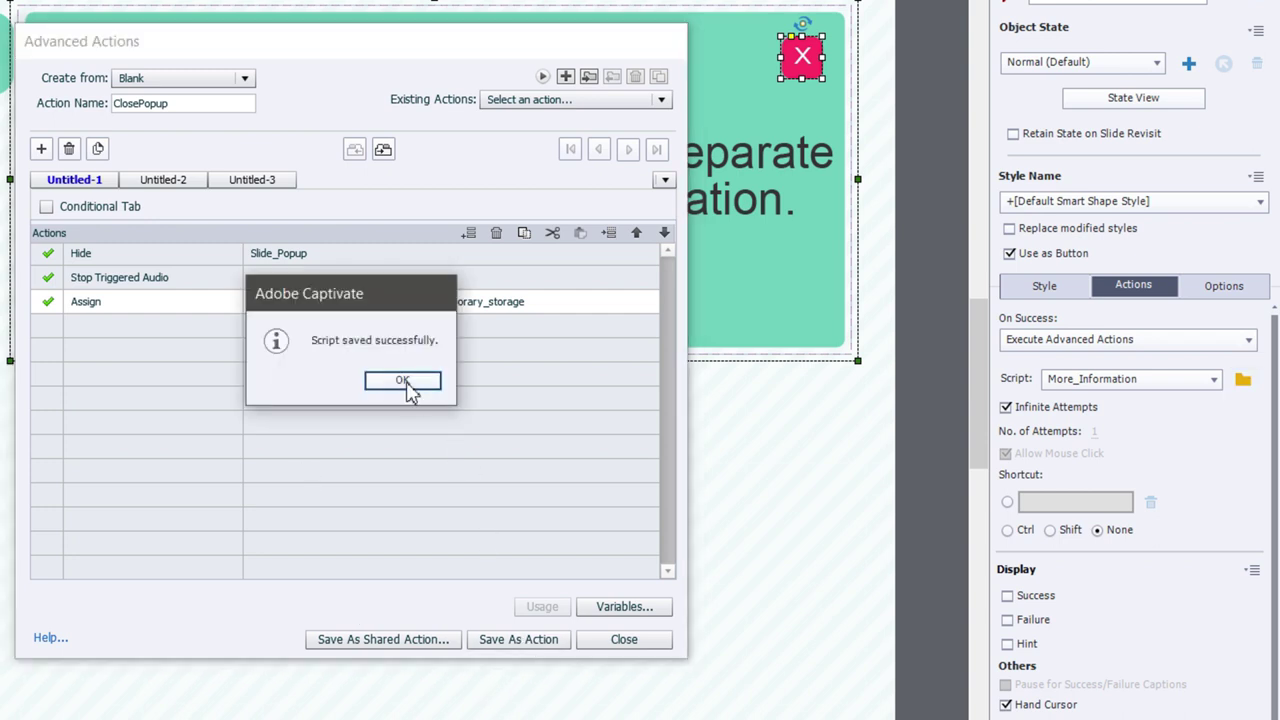
pyautogui.click(403, 382)
pyautogui.click(626, 641)
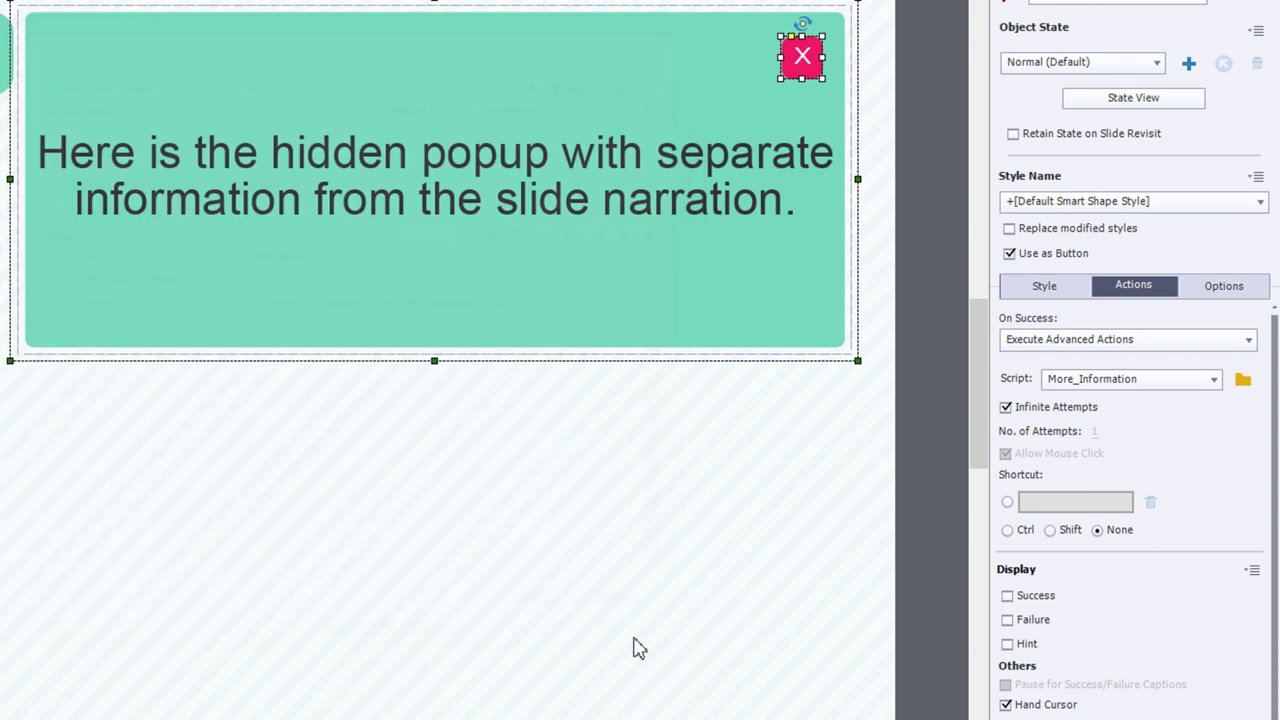
# Step: Assign the ClosePopup advanced action to the X close button inside the popup group
pyautogui.click(640, 648)
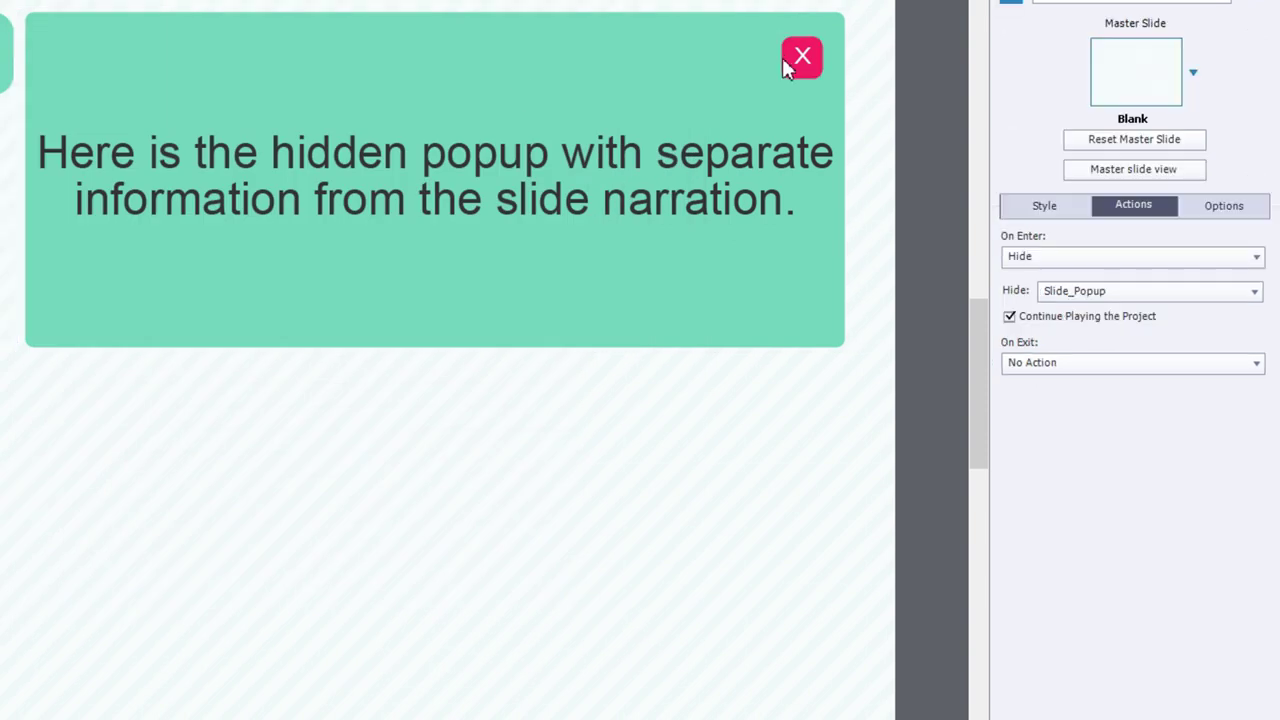
pyautogui.click(806, 64)
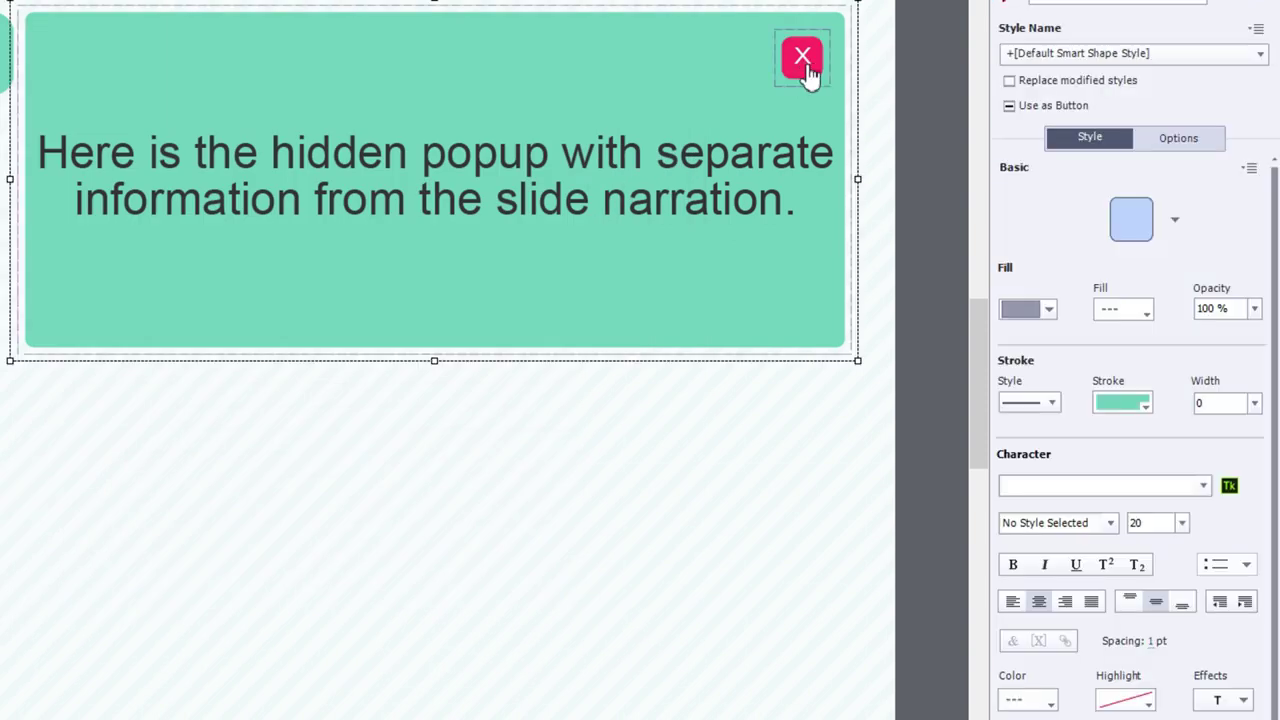
pyautogui.click(805, 65)
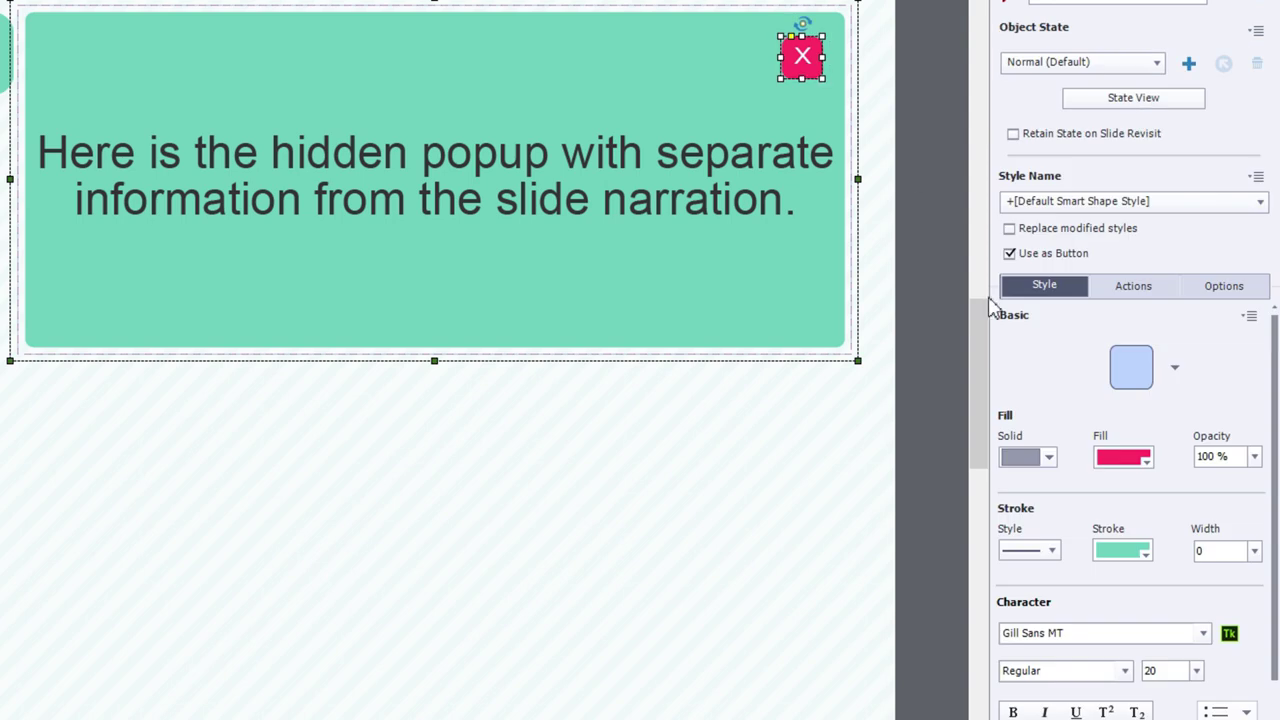
pyautogui.click(1130, 288)
pyautogui.click(1120, 382)
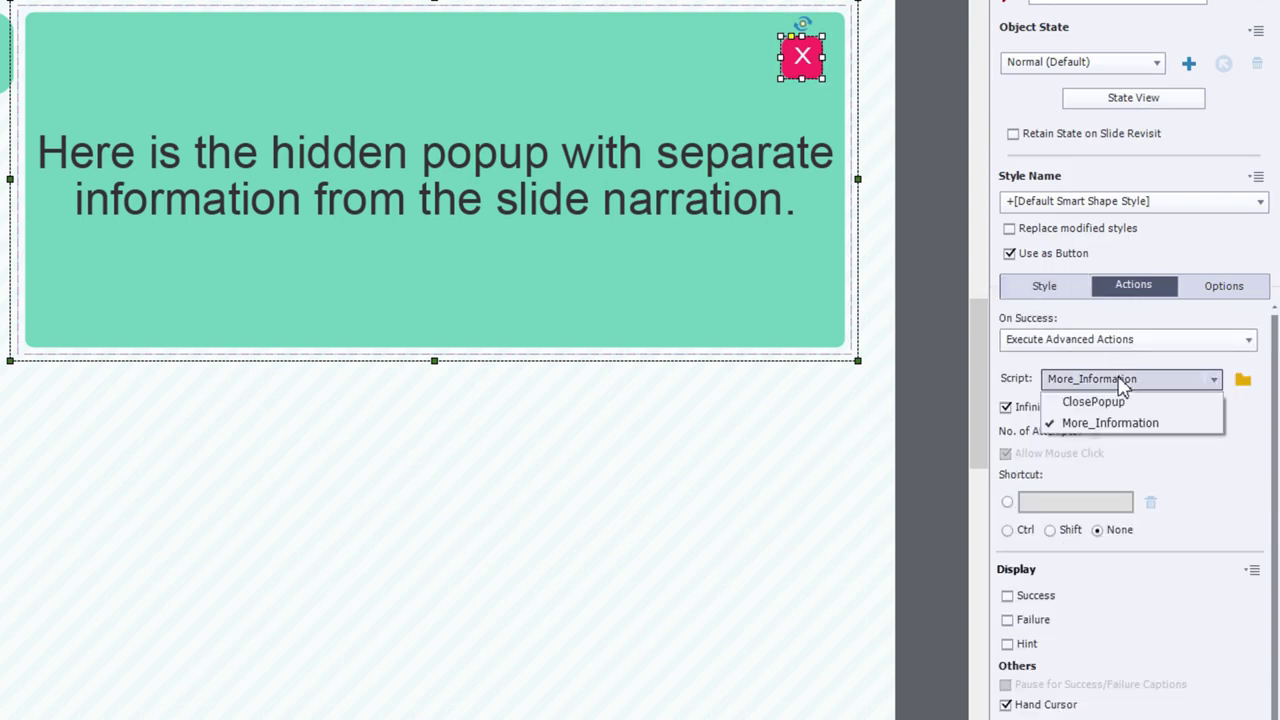
pyautogui.click(1125, 402)
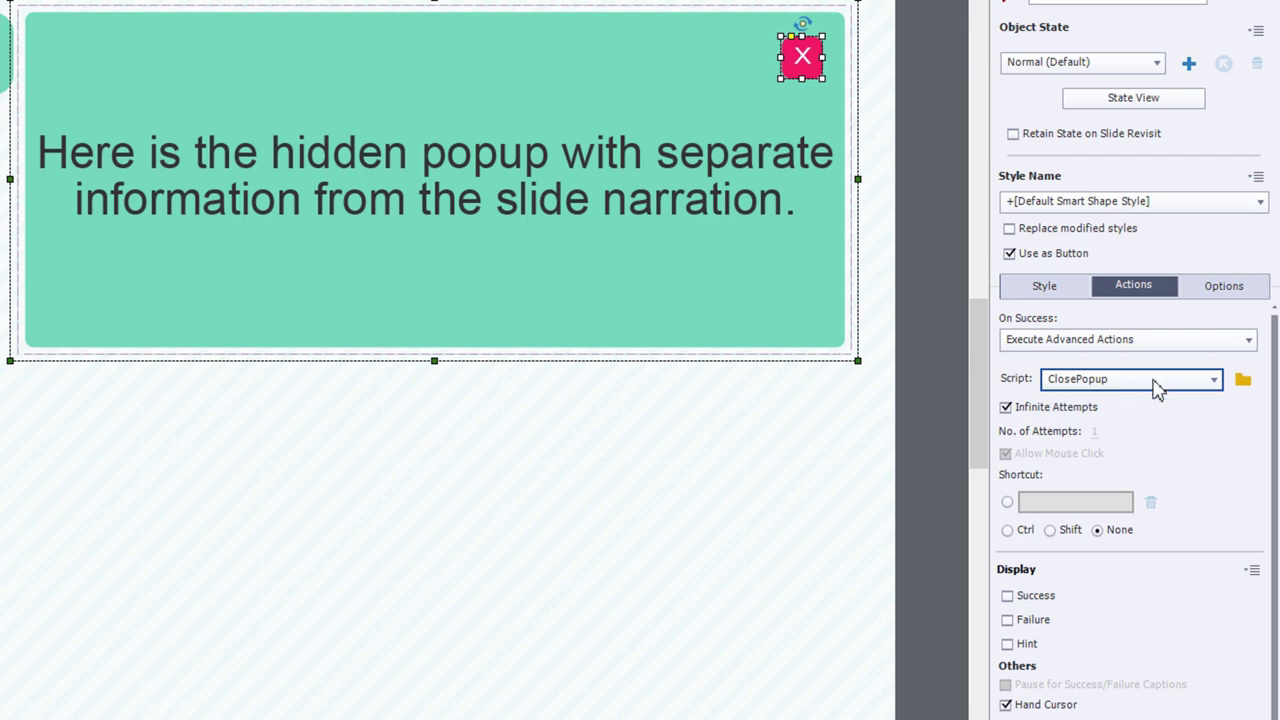
pyautogui.click(808, 56)
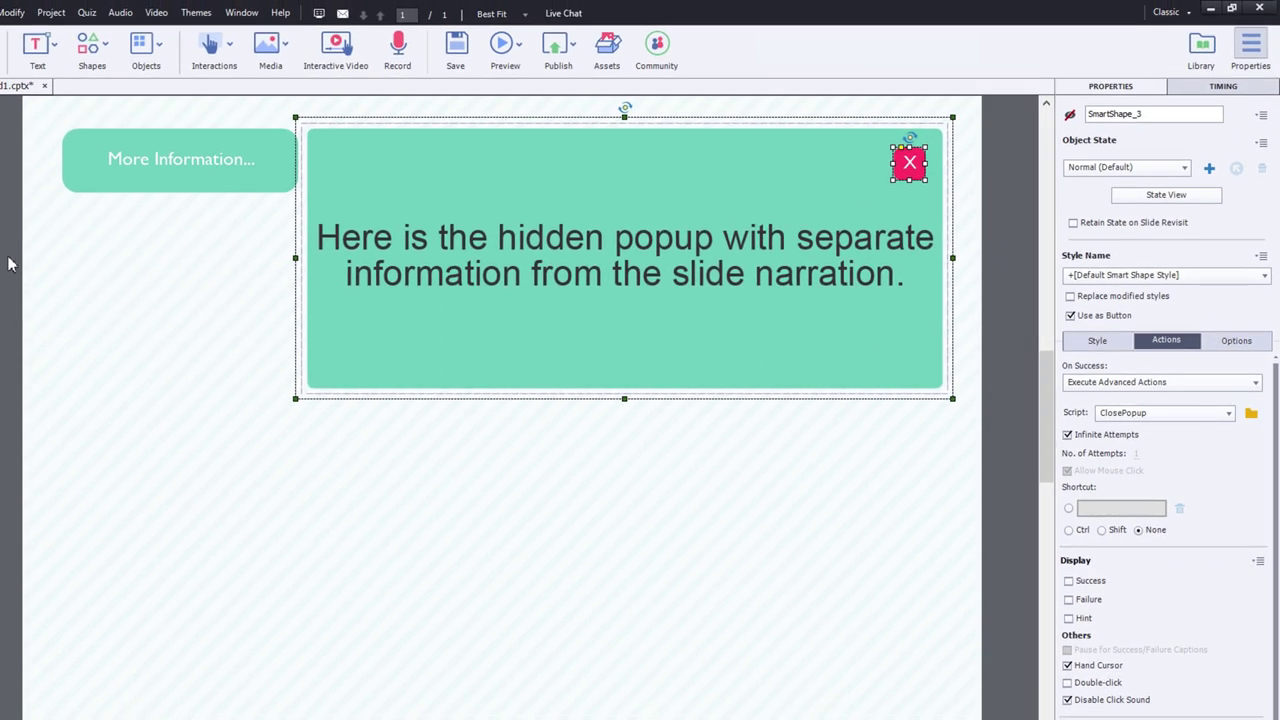
# Step: Deselect the close button and preview the project as HTML5 in the browser
pyautogui.click(6, 257)
pyautogui.click(519, 50)
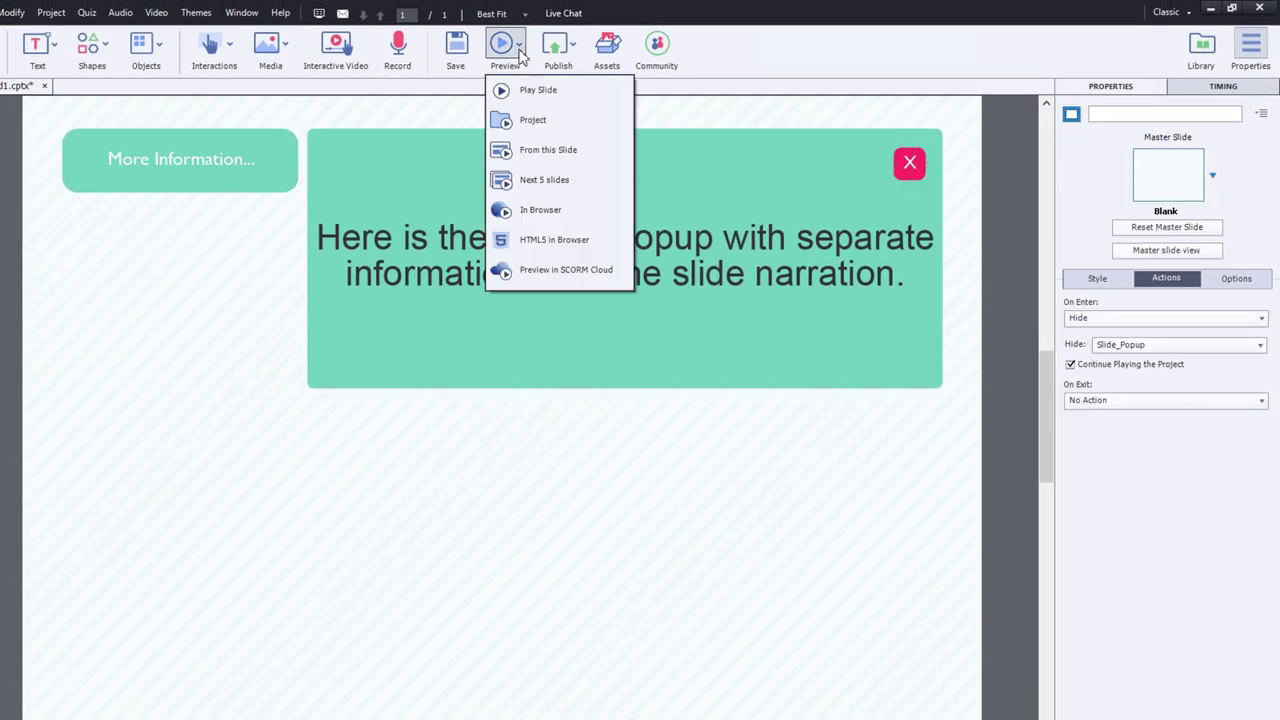
pyautogui.click(556, 240)
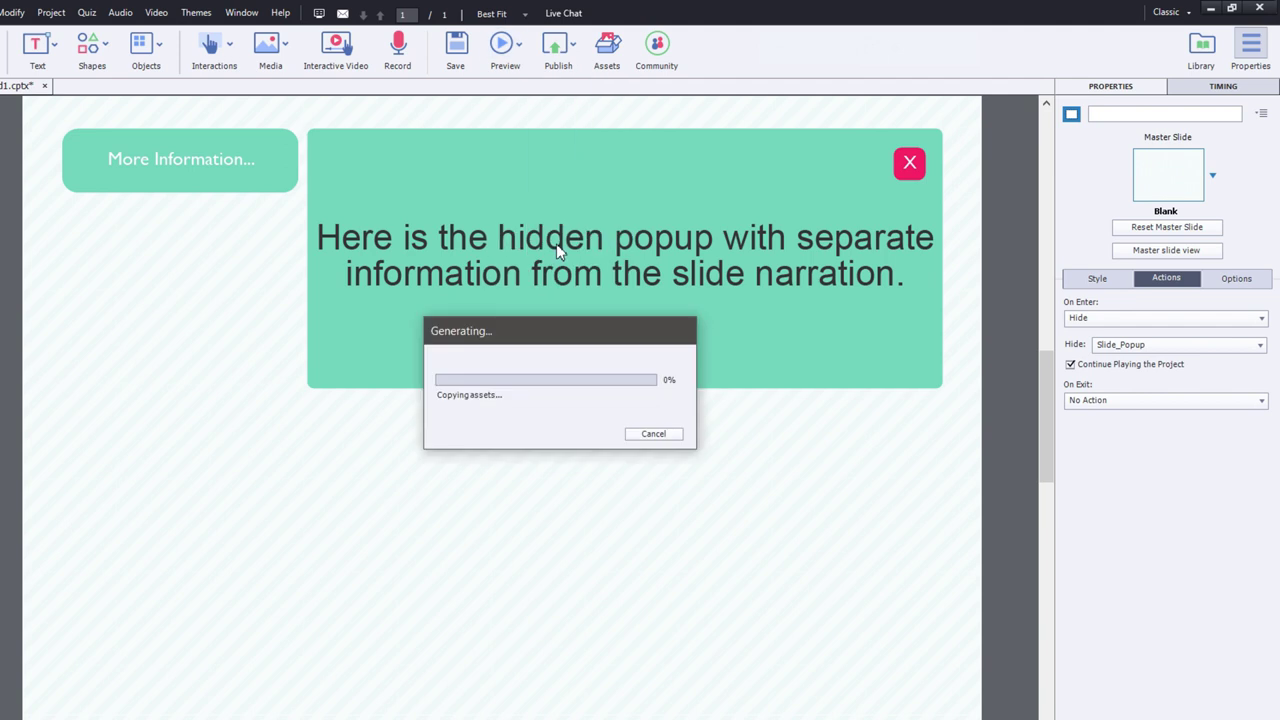